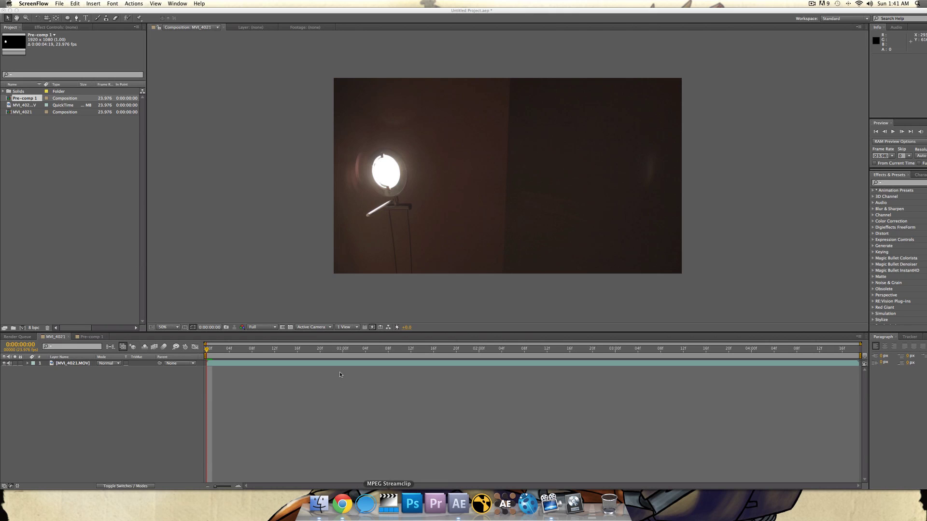
# - Preview the lamp footage in the MVI_4021 composition and return to its first frame
pyautogui.click(208, 348)
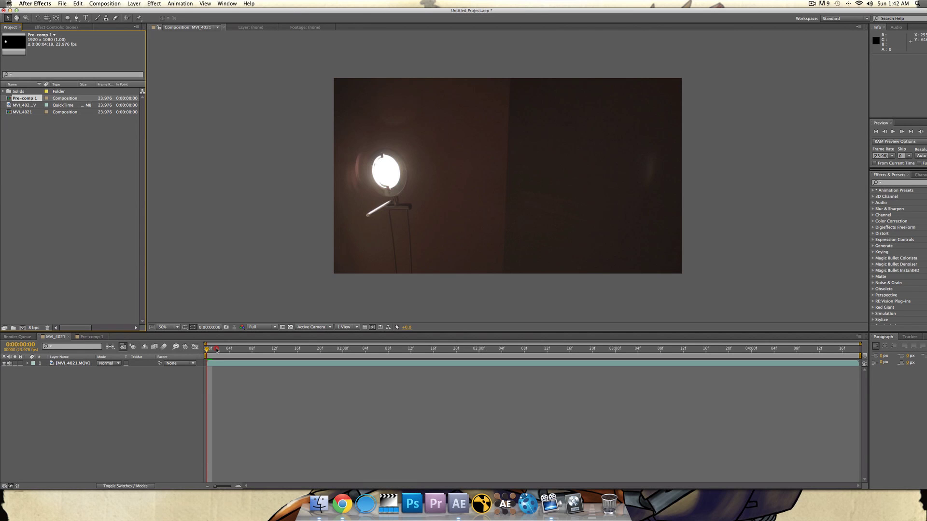
pyautogui.moveTo(217, 350); pyautogui.dragTo(196, 346)
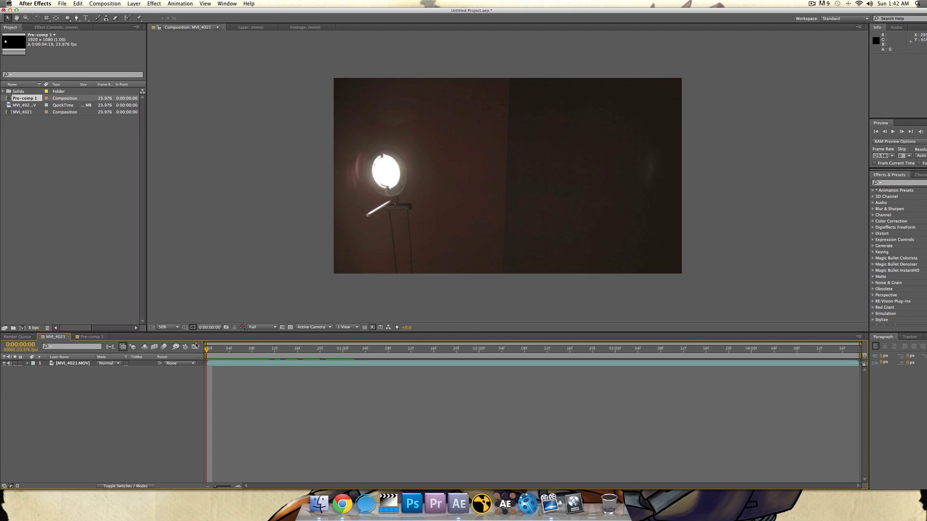
pyautogui.press('space')
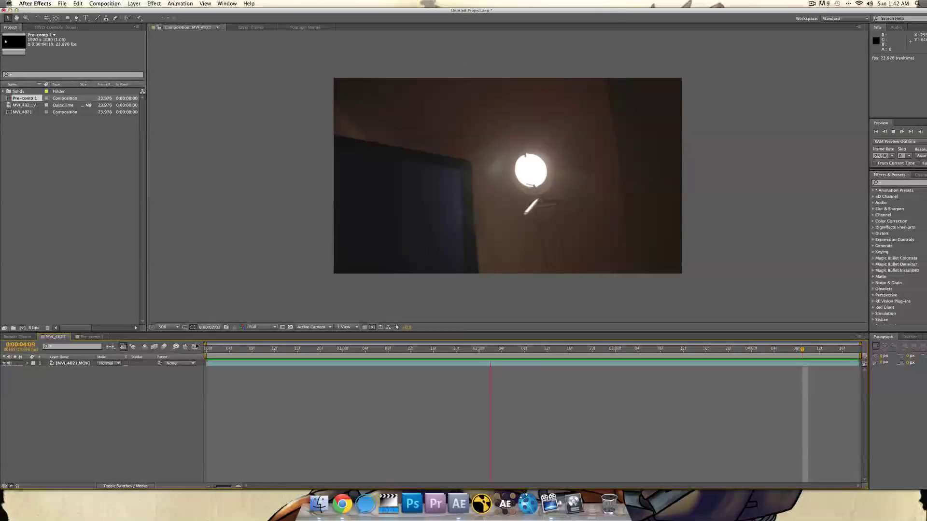
pyautogui.press('space')
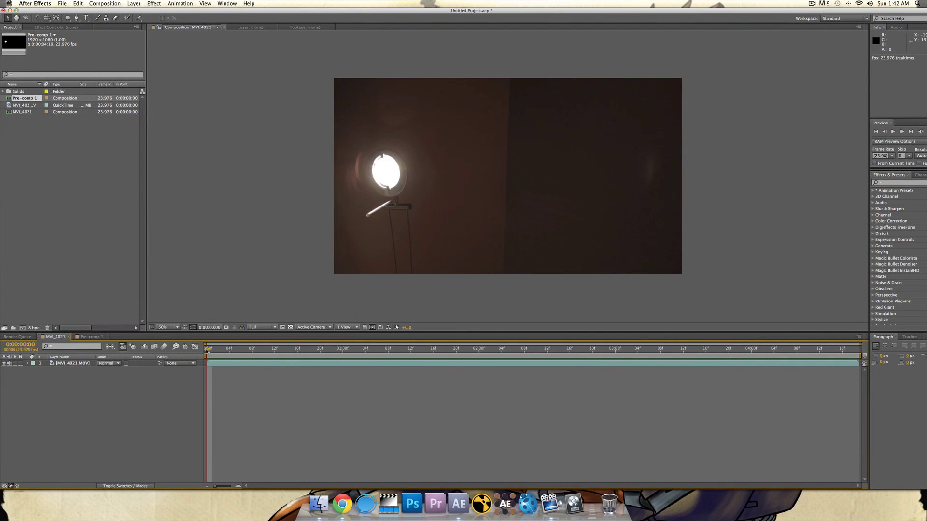
pyautogui.moveTo(218, 352); pyautogui.dragTo(172, 344)
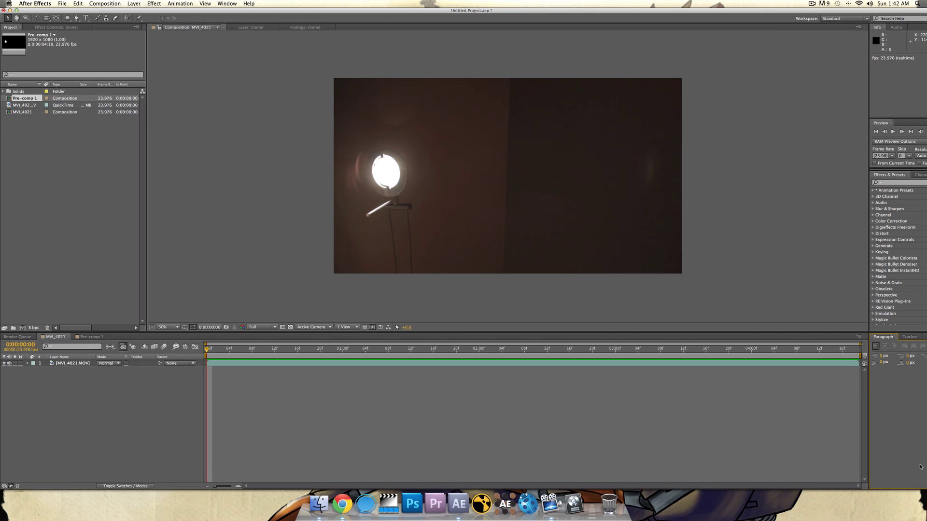
# - Open Lens Flare.mov from the desktop in QuickTime Player, play the example clip, and close it
pyautogui.moveTo(767, 14); pyautogui.dragTo(650, 13)
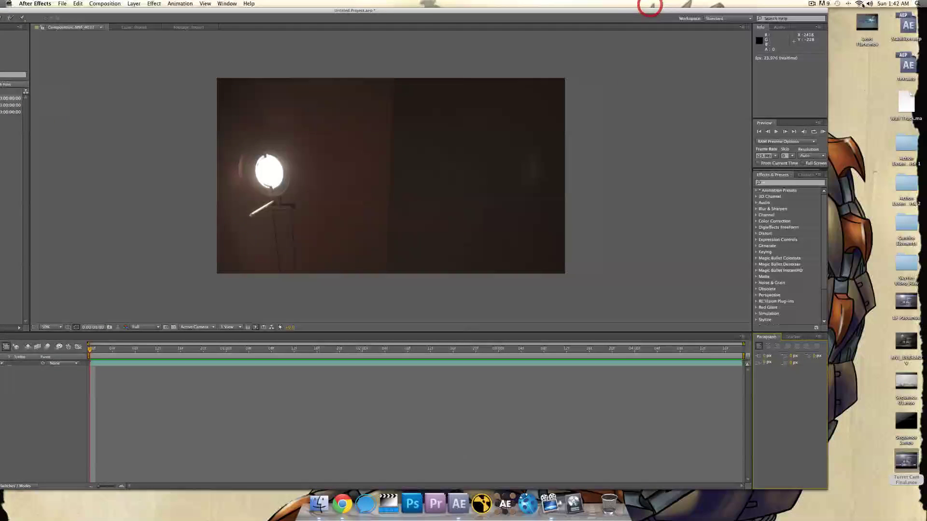
pyautogui.doubleClick(857, 30)
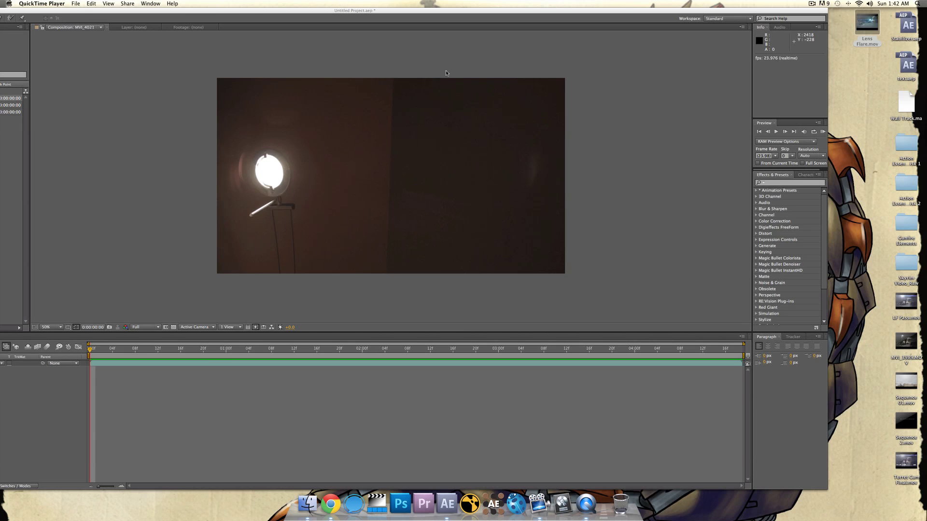
pyautogui.press('space')
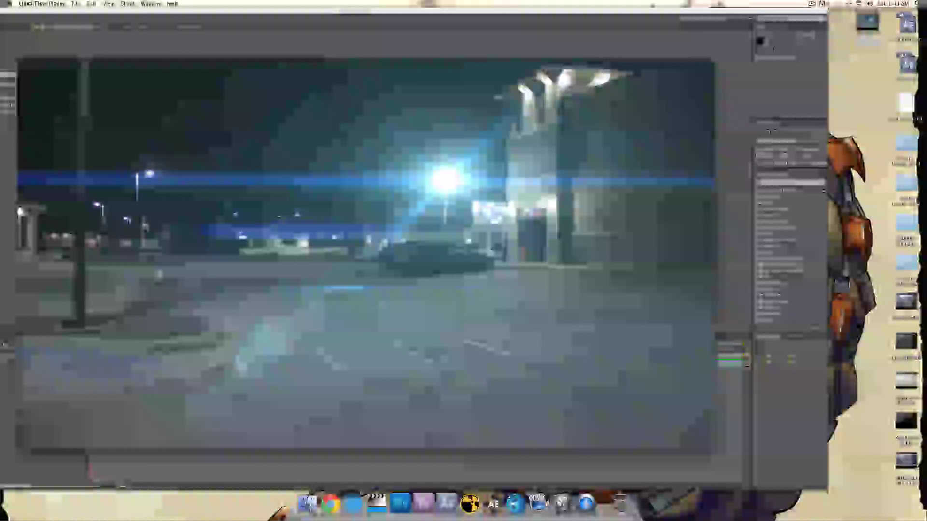
pyautogui.press('space')
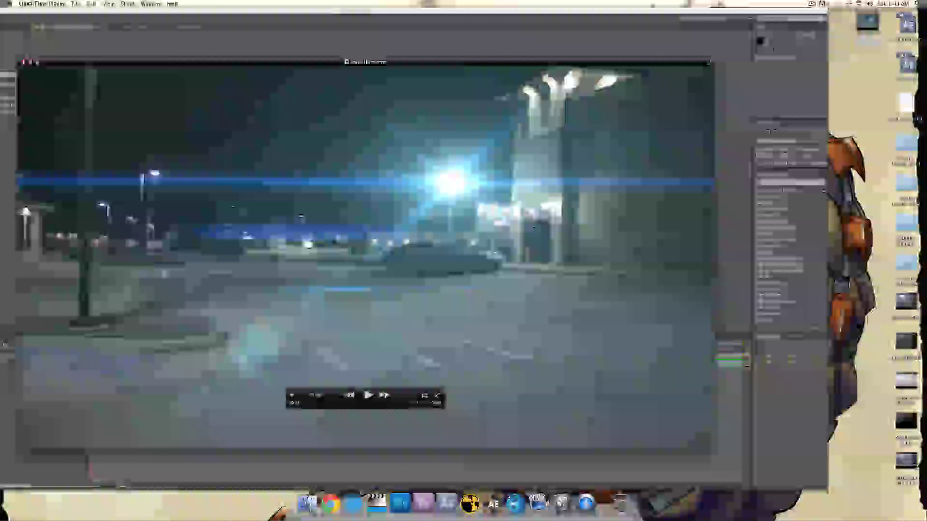
pyautogui.click(24, 61)
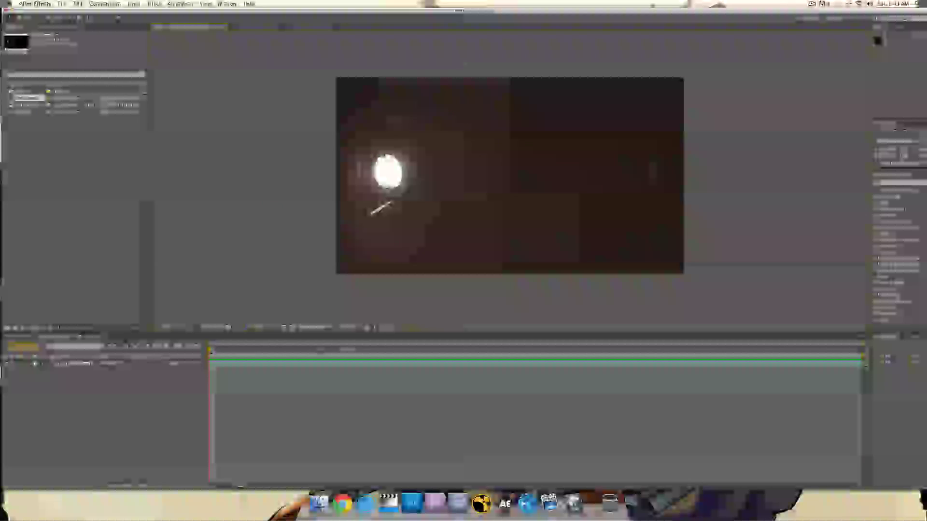
# - Replay the MVI_4021 composition to examine the lamp's movement, and set the current time back to the start
pyautogui.moveTo(211, 350); pyautogui.dragTo(249, 350)
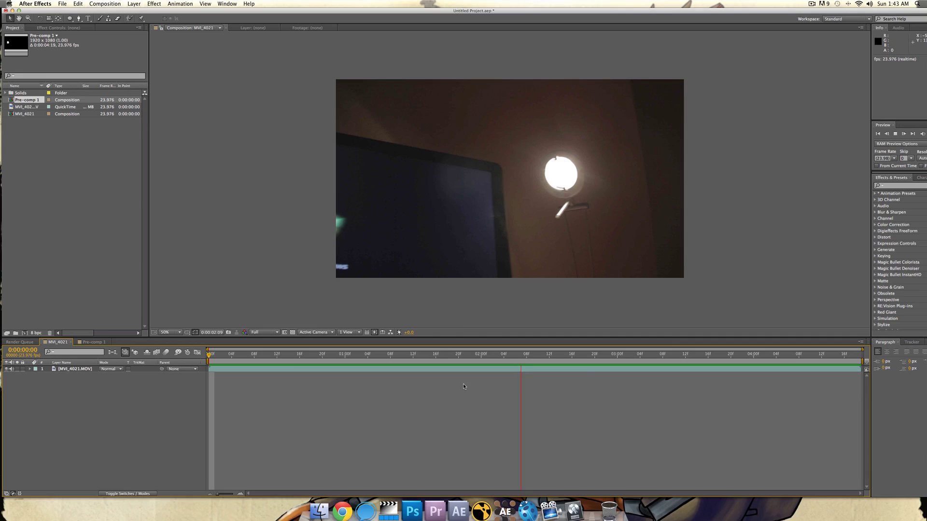
pyautogui.press('space')
pyautogui.click(1, 370)
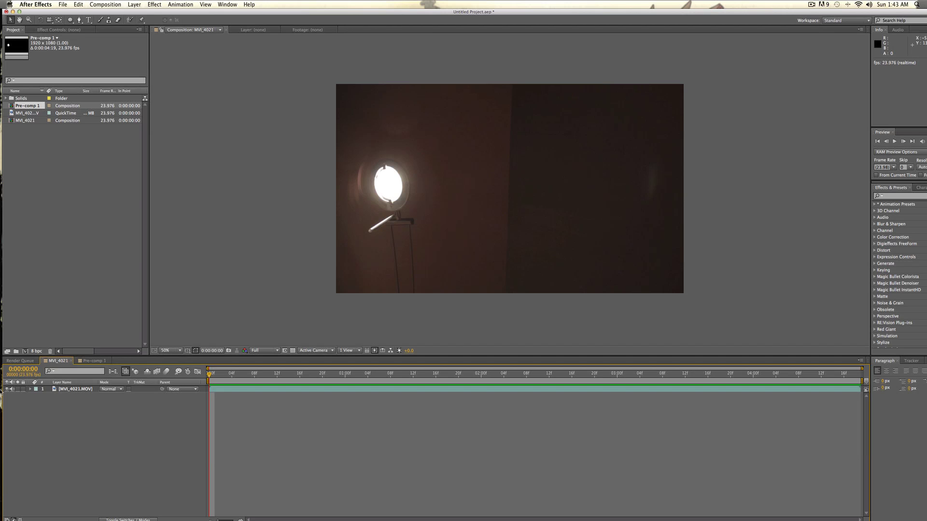
pyautogui.press('space')
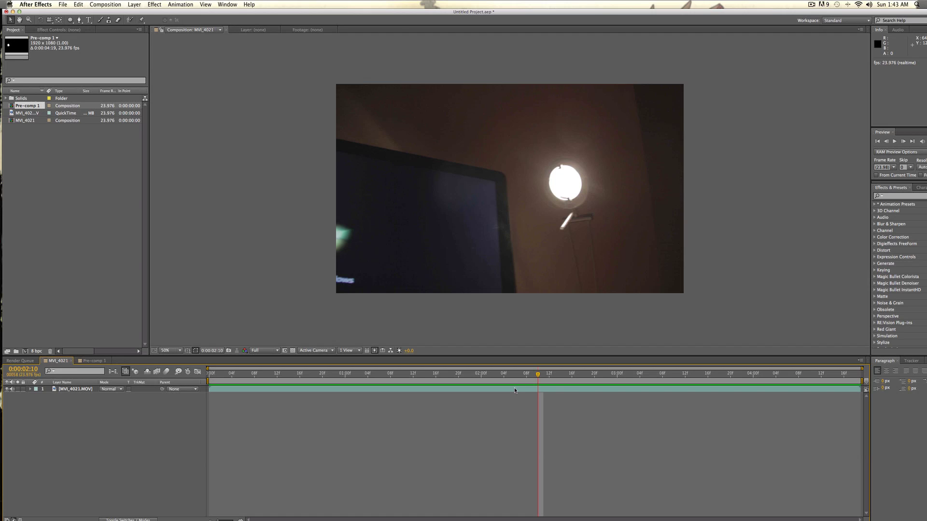
pyautogui.moveTo(536, 378); pyautogui.dragTo(10, 389)
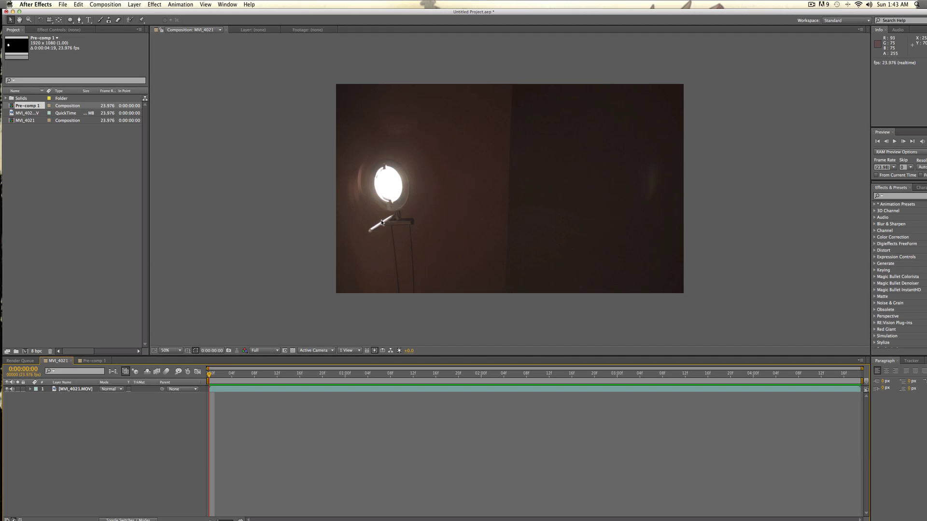
# - Duplicate the MVI_4021.MOV layer and briefly preview the composition
pyautogui.press('super+d')
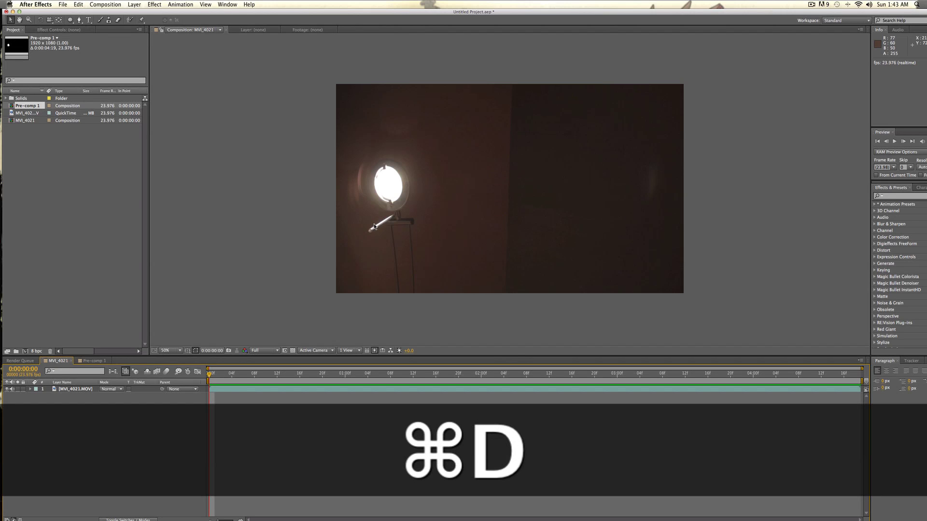
pyautogui.click(277, 389)
pyautogui.press('super+d')
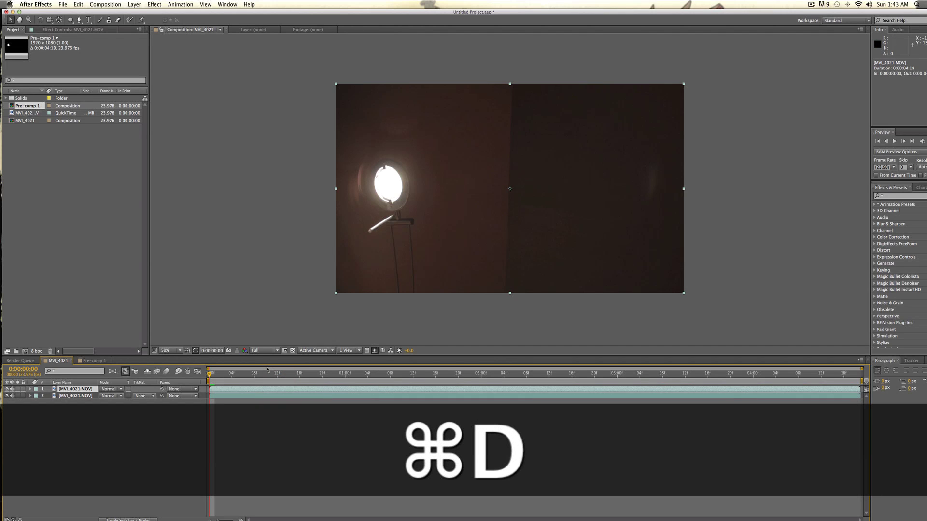
pyautogui.press('space')
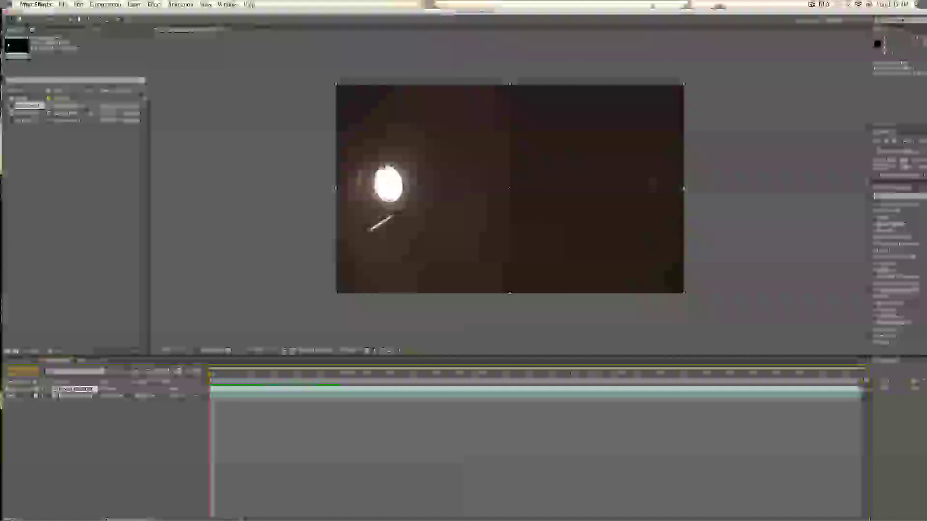
pyautogui.press('space')
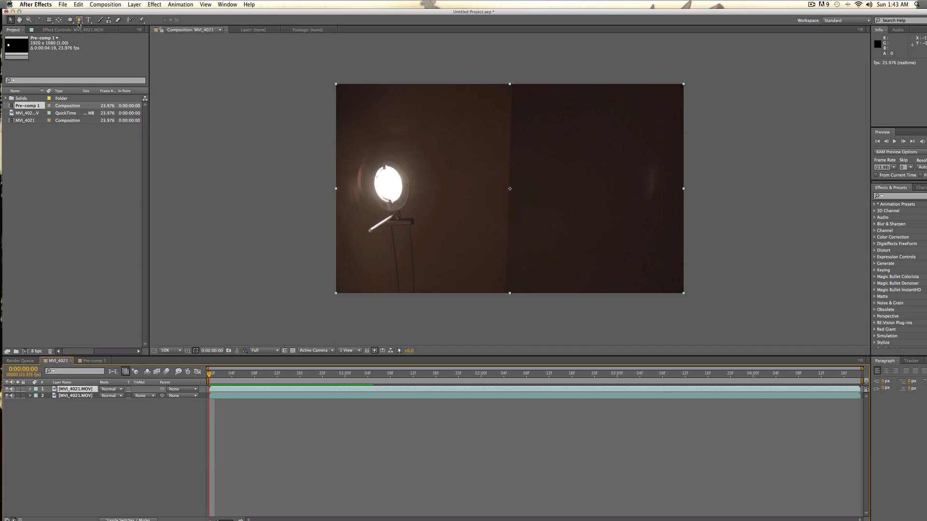
# - Draw an elliptical mask tightly around the lamp's bright disc on the upper MVI_4021.MOV layer
pyautogui.moveTo(71, 20); pyautogui.dragTo(97, 41)
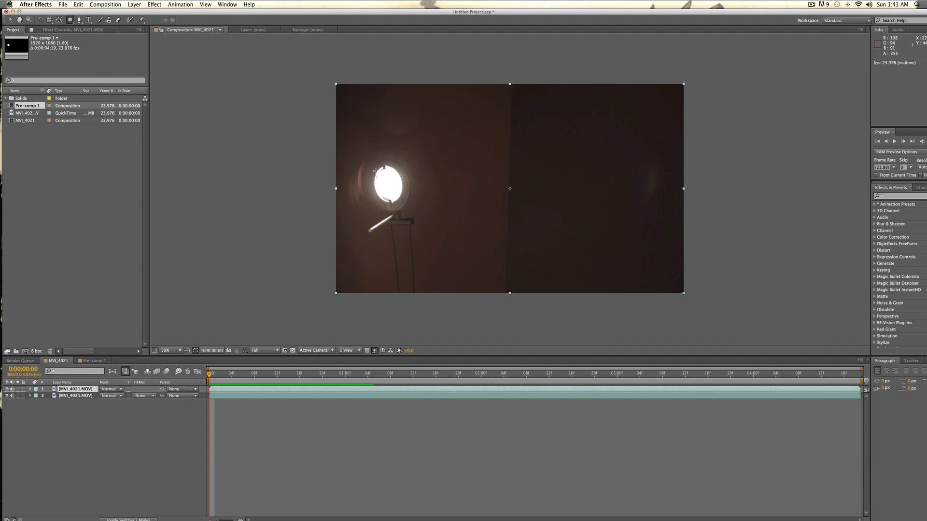
pyautogui.moveTo(376, 170); pyautogui.dragTo(397, 186)
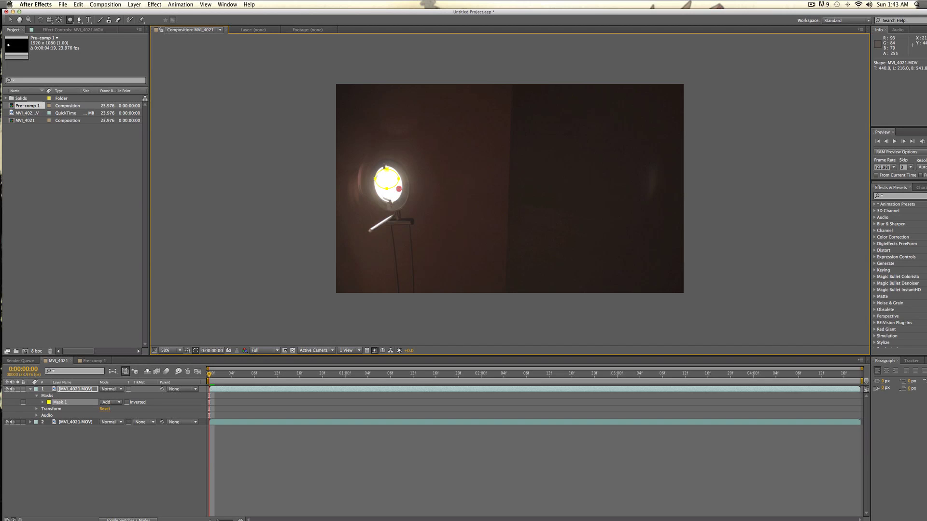
pyautogui.press('super+z')
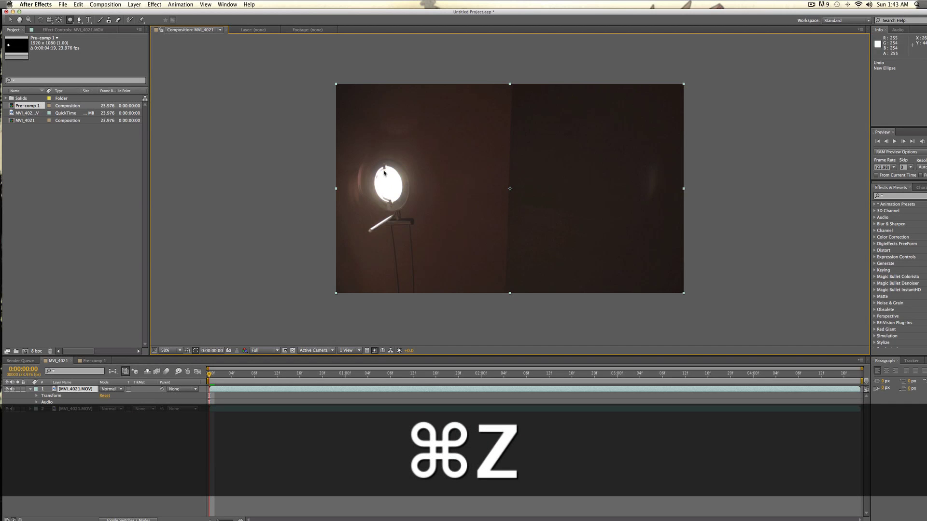
pyautogui.moveTo(374, 168); pyautogui.dragTo(400, 199)
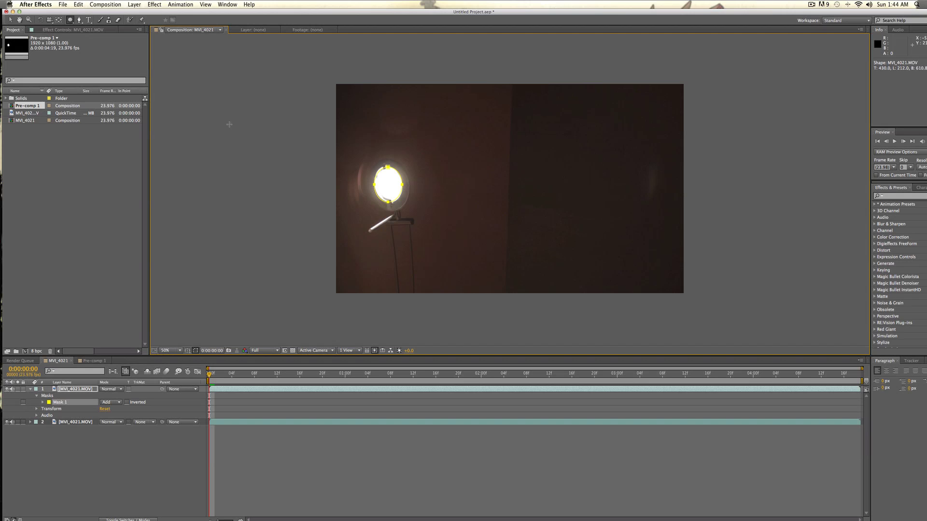
pyautogui.click(9, 20)
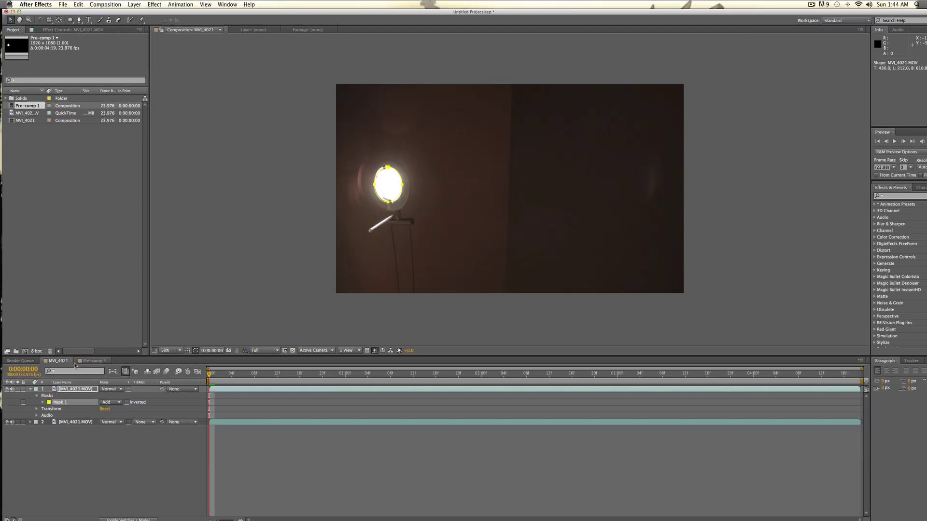
# - Enable Mask Path keyframing for Mask 1 at 0:00:00:00 and realign the mask with the lamp at 0:00:00:05
pyautogui.click(43, 402)
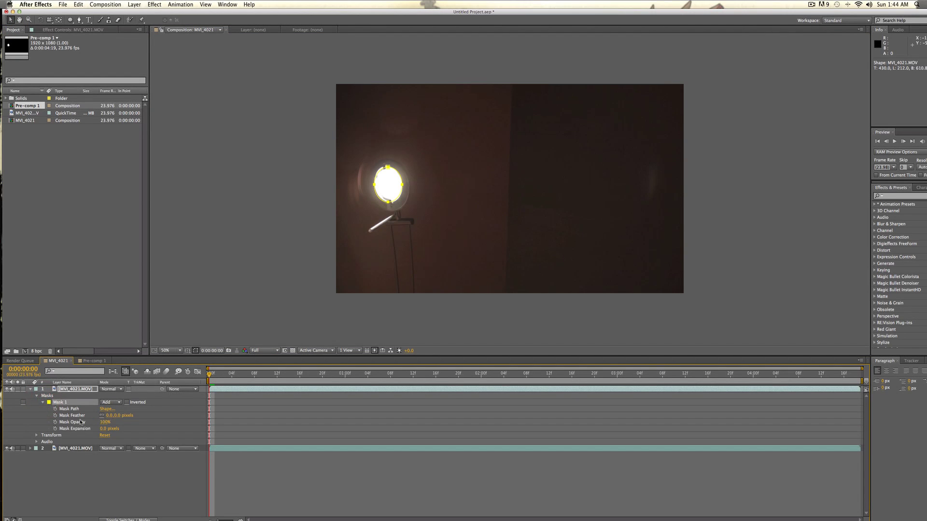
pyautogui.click(55, 409)
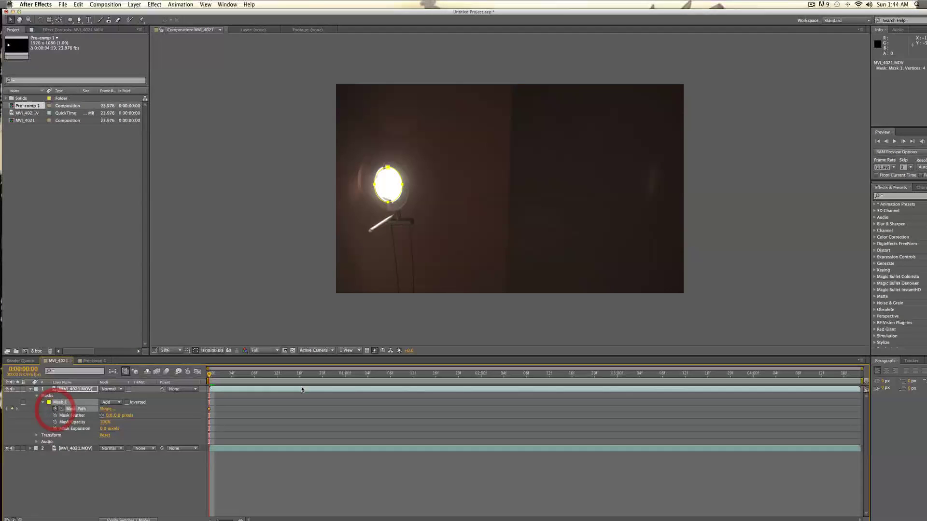
pyautogui.click(215, 374)
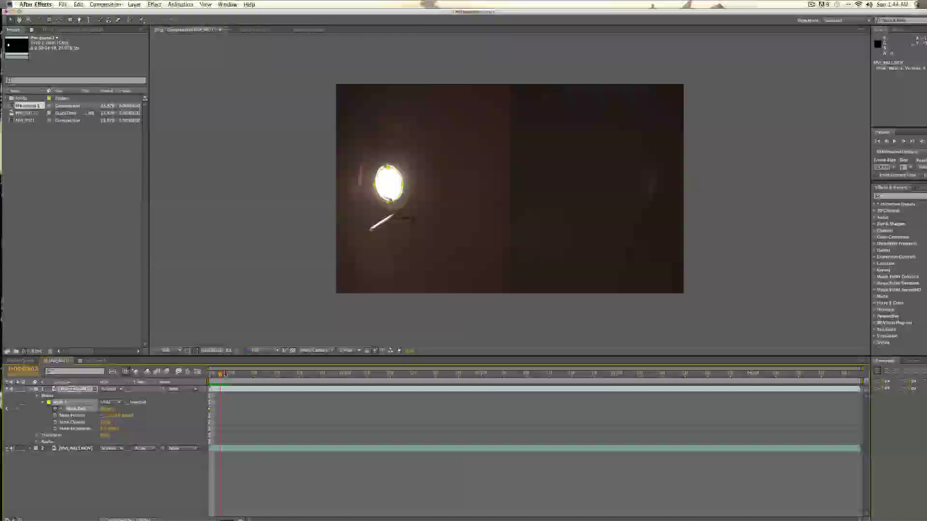
pyautogui.click(237, 375)
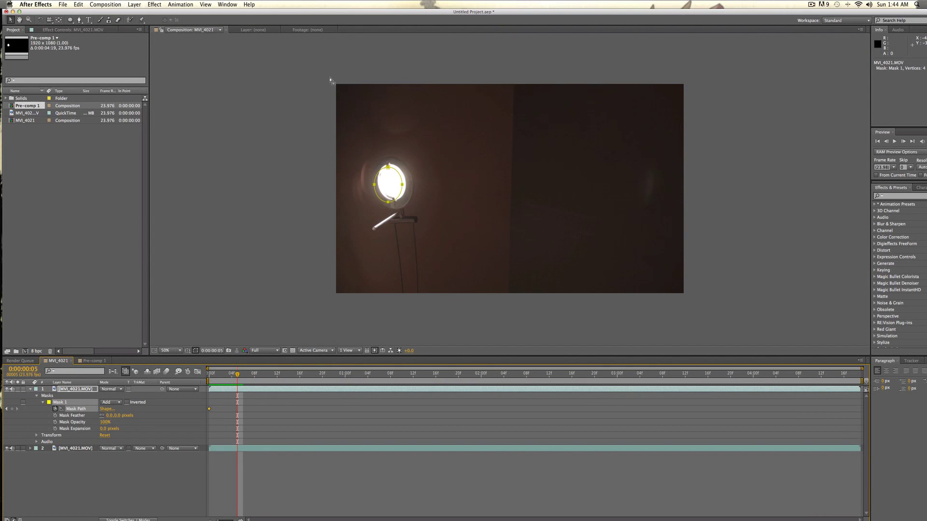
pyautogui.moveTo(395, 171); pyautogui.dragTo(399, 168)
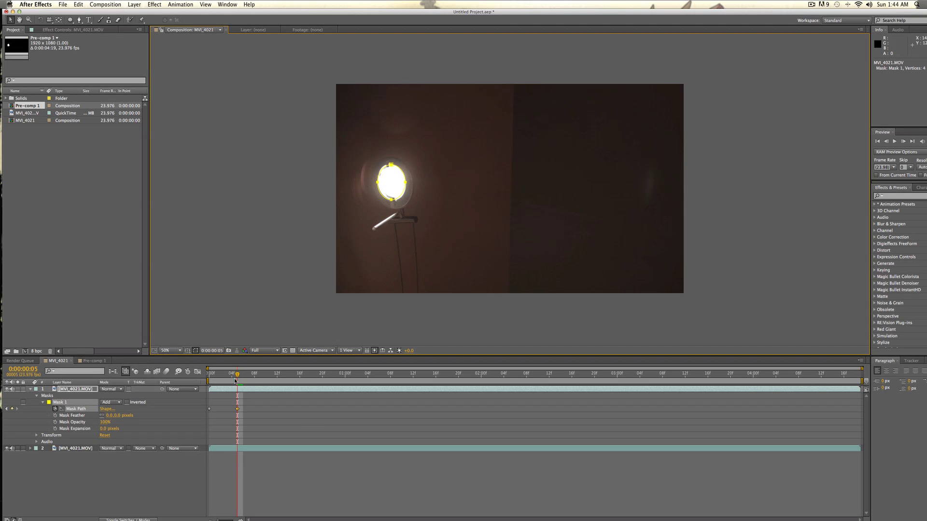
# - Keyframe the mask over the lamp's bright disc at 0:00:00:11 and 0:00:00:19
pyautogui.moveTo(236, 375); pyautogui.dragTo(280, 370)
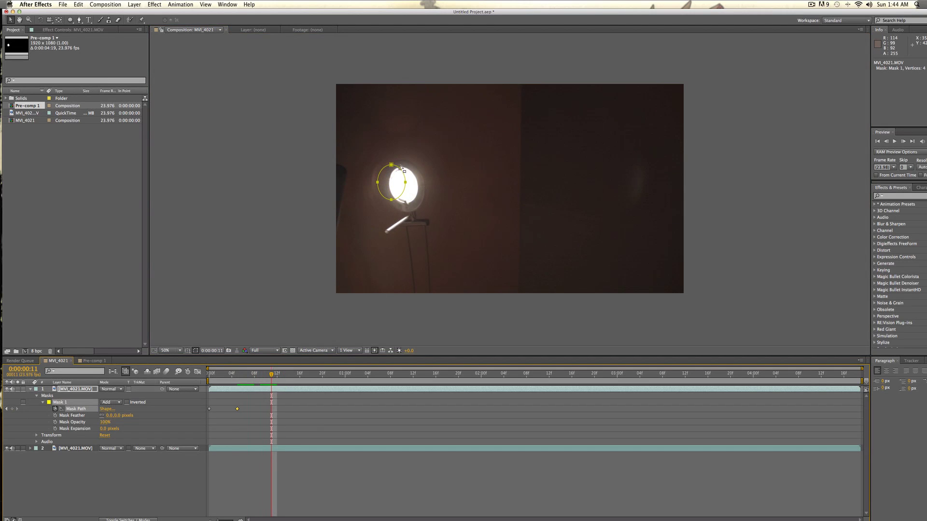
pyautogui.moveTo(398, 169); pyautogui.dragTo(411, 172)
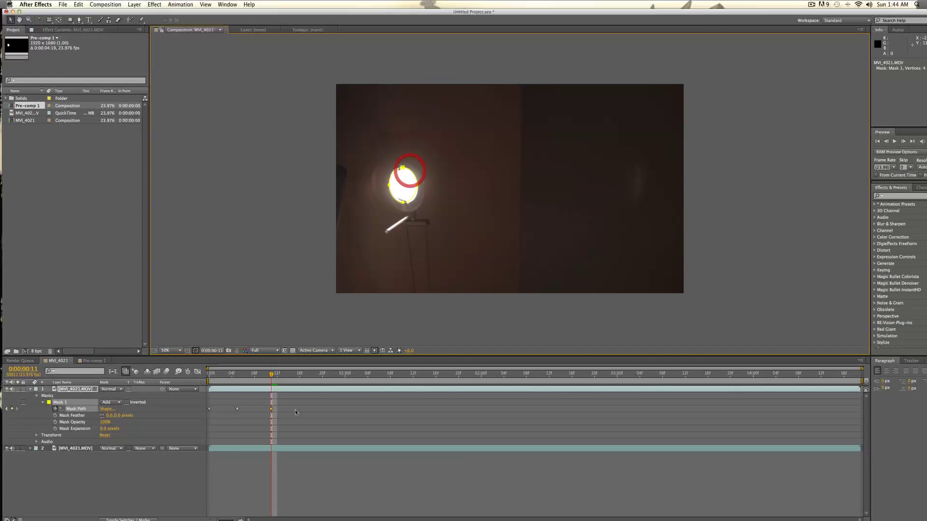
pyautogui.press('space')
pyautogui.click(403, 168)
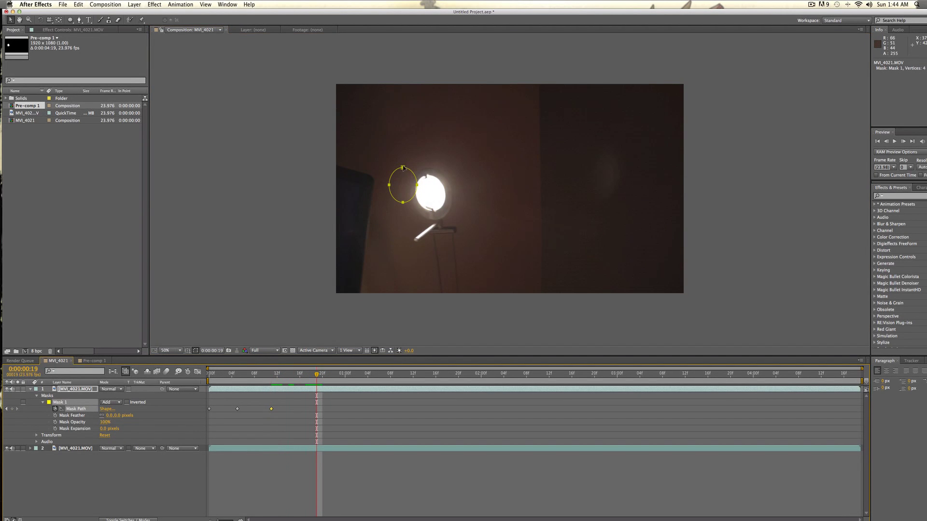
pyautogui.moveTo(409, 172); pyautogui.dragTo(438, 179)
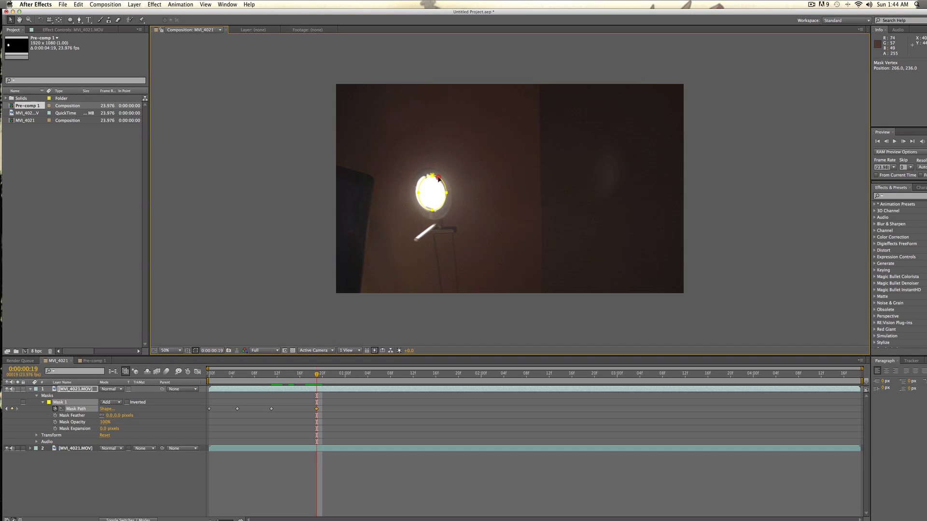
# - Keyframe the mask over the lamp's bright disc at 0:00:01:02 and 0:00:01:13
pyautogui.press('space')
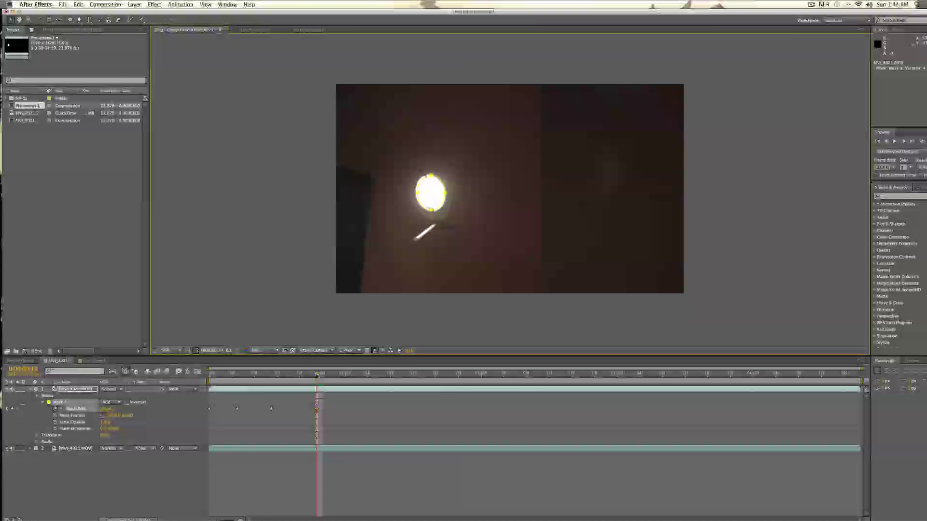
pyautogui.press('space')
pyautogui.moveTo(438, 179); pyautogui.dragTo(466, 182)
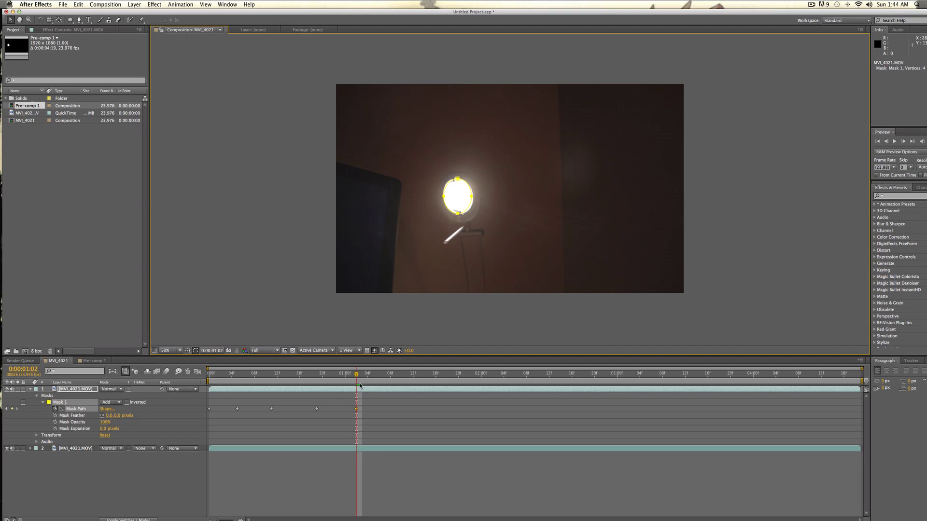
pyautogui.moveTo(358, 378); pyautogui.dragTo(419, 375)
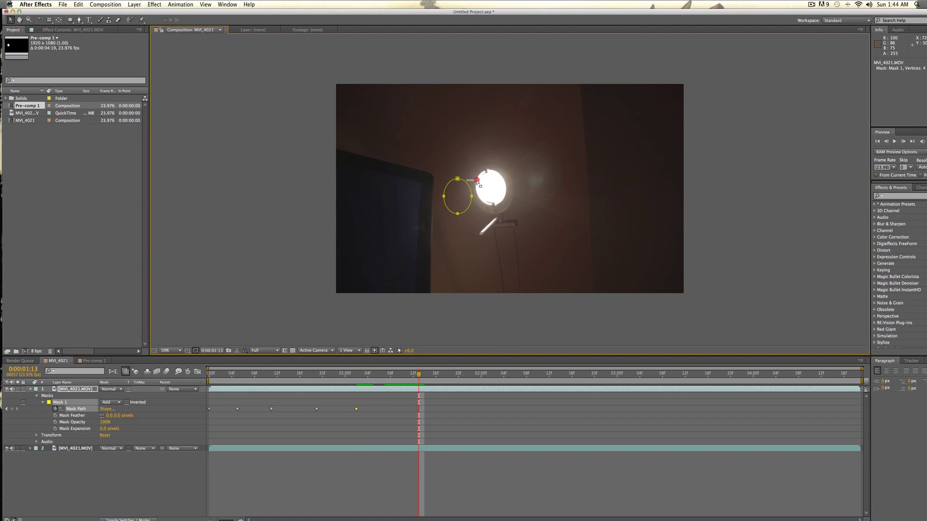
pyautogui.click(463, 184)
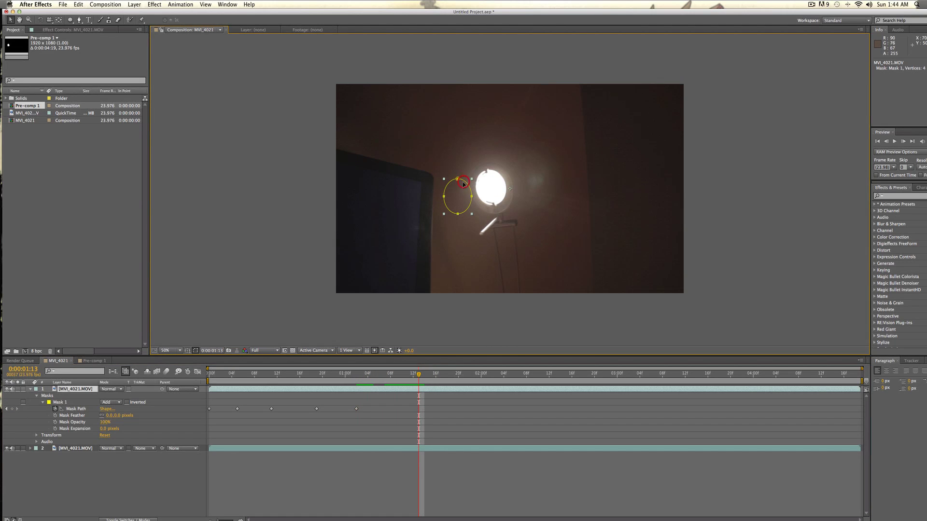
pyautogui.click(74, 409)
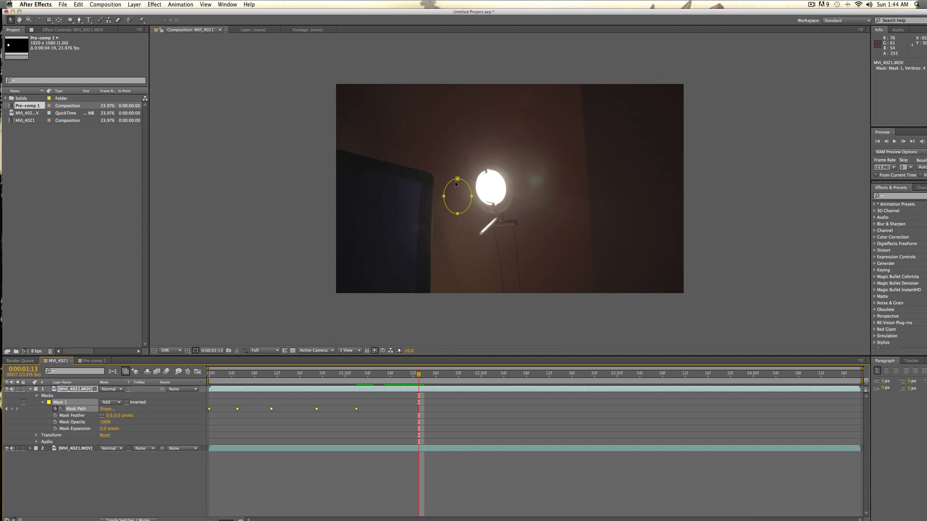
pyautogui.moveTo(467, 184); pyautogui.dragTo(499, 177)
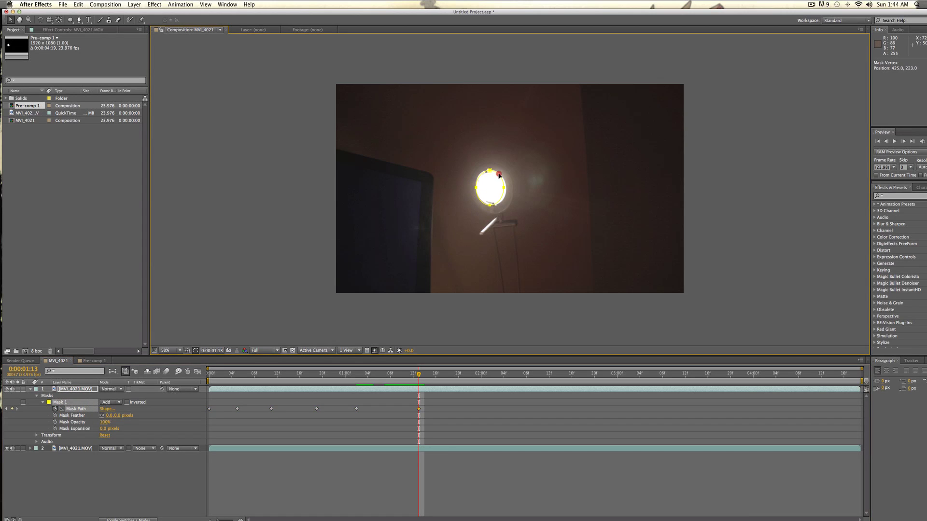
# - Keyframe the mask over the lamp's bright disc at 0:00:01:21 and 0:00:02:05
pyautogui.moveTo(424, 380); pyautogui.dragTo(465, 374)
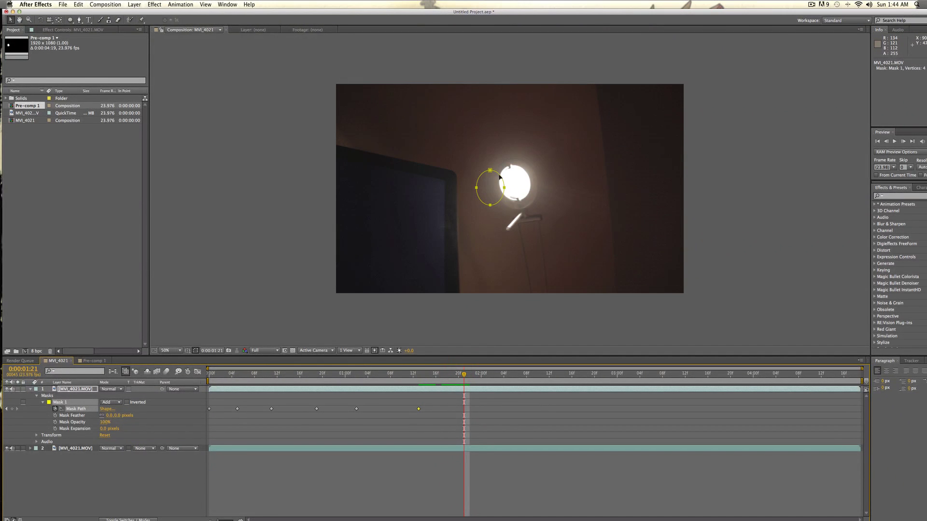
pyautogui.moveTo(500, 177); pyautogui.dragTo(521, 172)
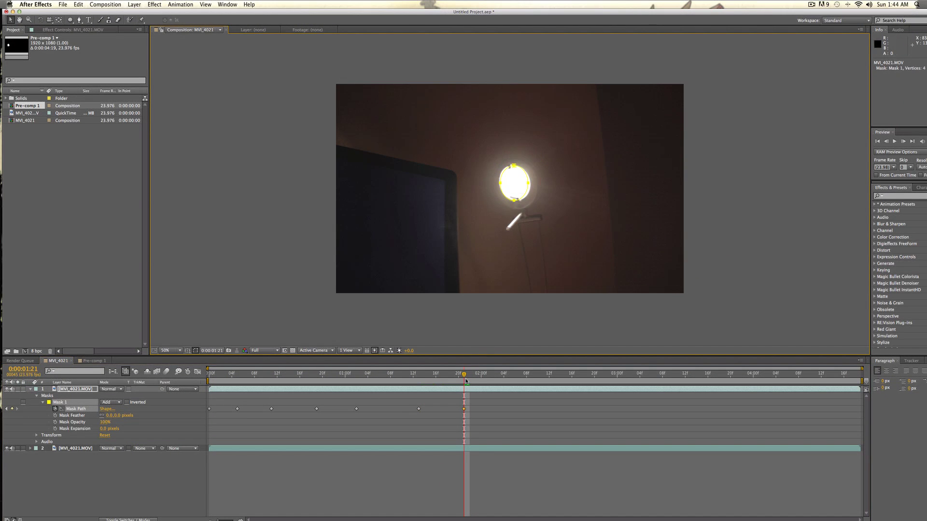
pyautogui.moveTo(465, 375); pyautogui.dragTo(509, 375)
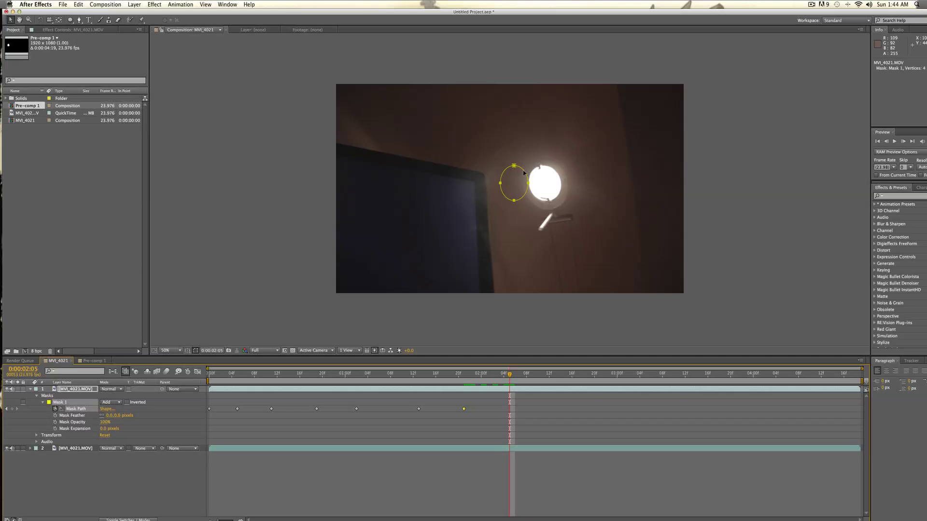
pyautogui.moveTo(523, 172); pyautogui.dragTo(553, 173)
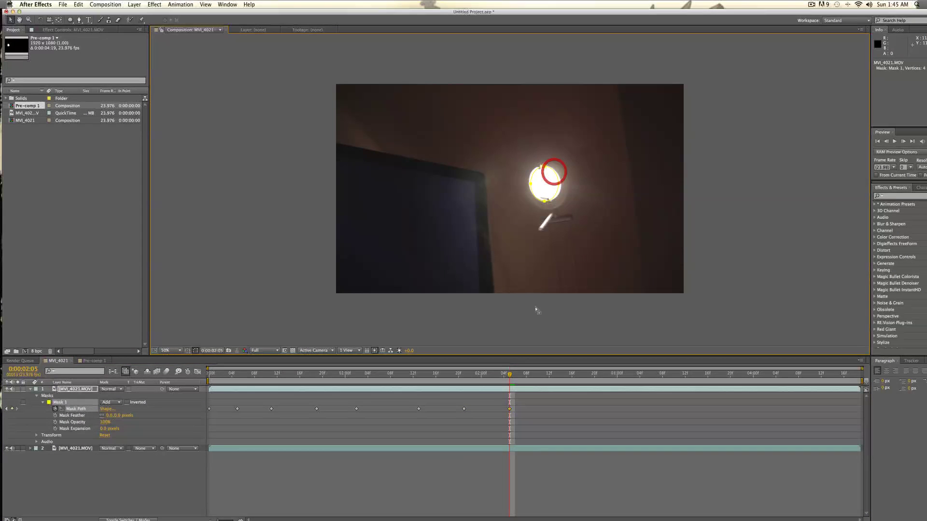
# - Keyframe the mask over the lamp's bright disc at 0:00:02:18 and about 0:00:03:07
pyautogui.moveTo(509, 375); pyautogui.dragTo(582, 374)
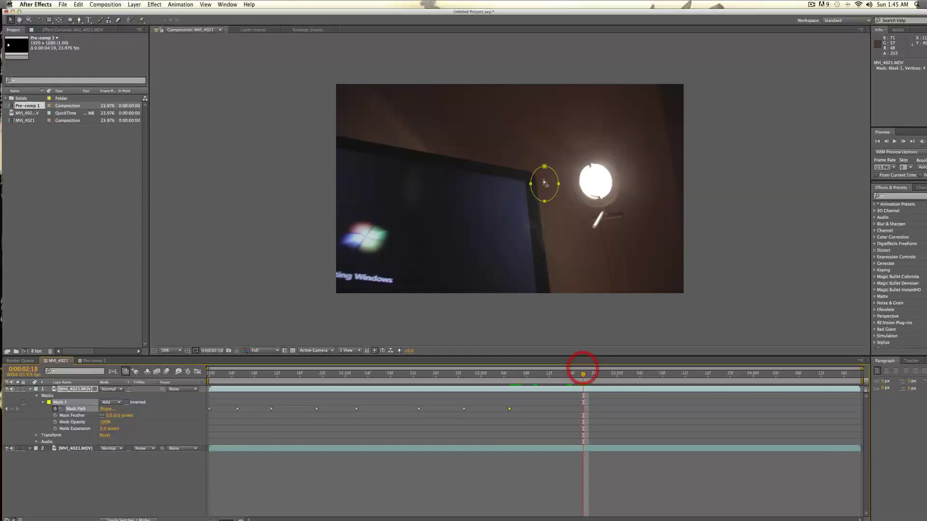
pyautogui.moveTo(553, 172); pyautogui.dragTo(604, 170)
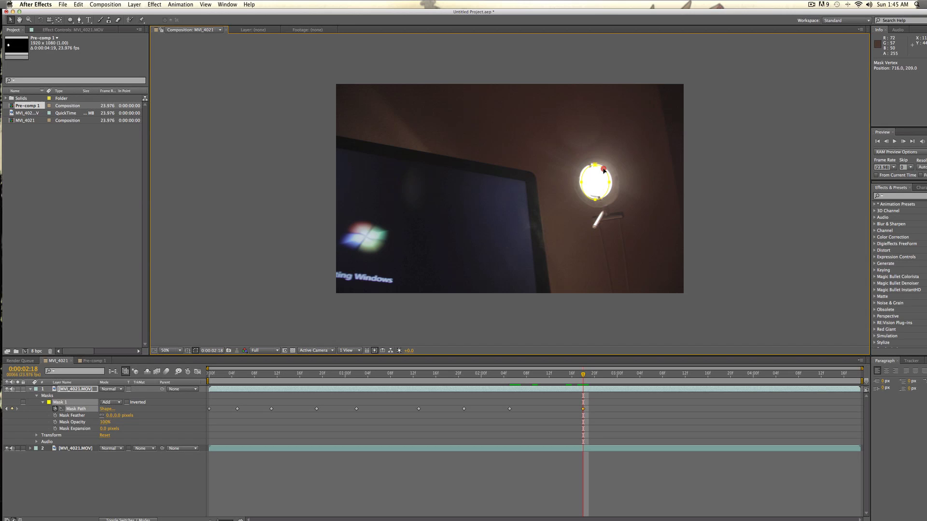
pyautogui.moveTo(585, 374); pyautogui.dragTo(658, 375)
pyautogui.moveTo(609, 167); pyautogui.dragTo(634, 160)
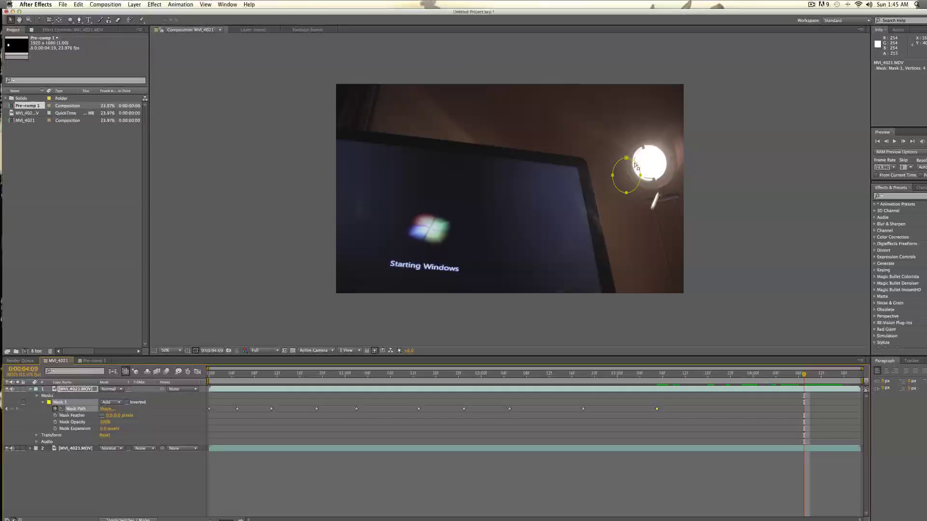
# - Keyframe the mask over the lamp's bright disc at 0:00:04:09 and 0:00:04:18, and return to 0:00:00:00
pyautogui.moveTo(634, 163); pyautogui.dragTo(657, 151)
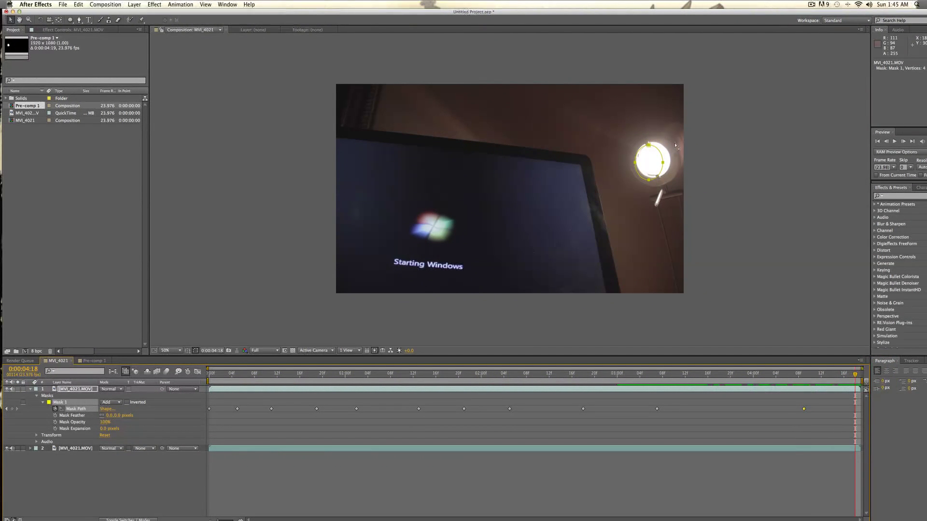
pyautogui.moveTo(658, 148); pyautogui.dragTo(665, 149)
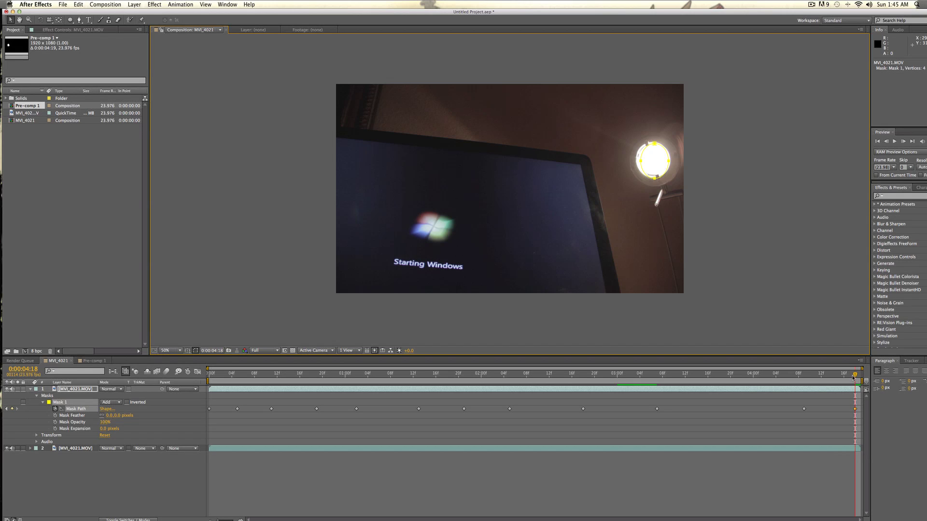
pyautogui.moveTo(853, 378); pyautogui.dragTo(209, 378)
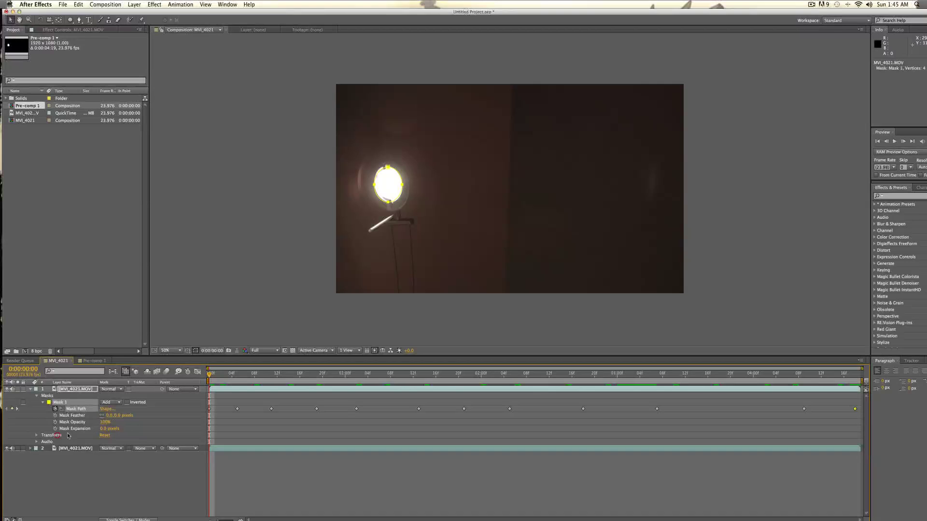
# - Apply Hue/Saturation to the upper MVI_4021.MOV layer and set Master Saturation to -100
pyautogui.click(155, 4)
pyautogui.moveTo(193, 70)
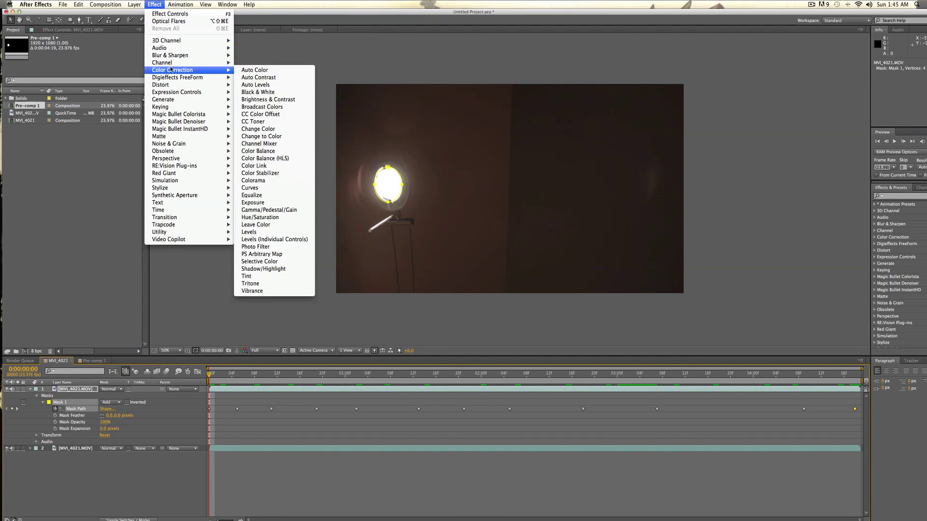
pyautogui.click(275, 218)
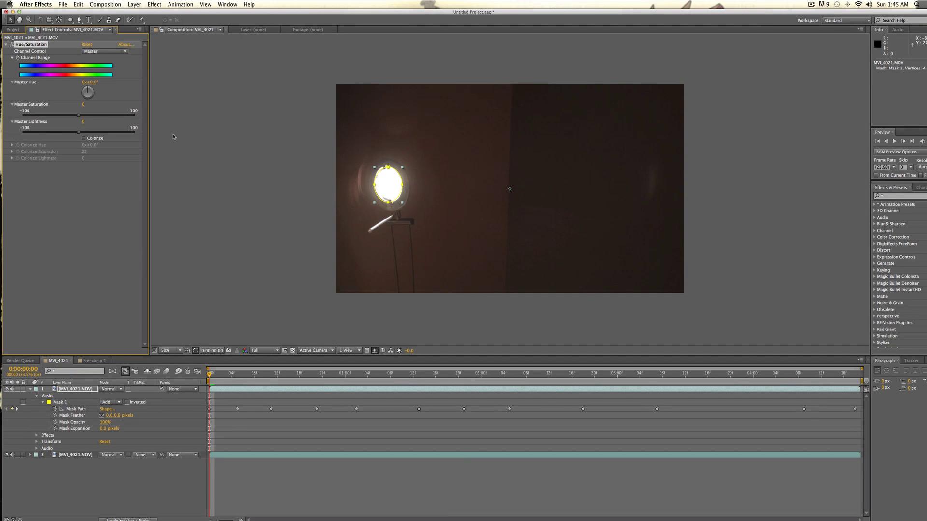
pyautogui.moveTo(80, 116); pyautogui.dragTo(3, 116)
pyautogui.click(244, 228)
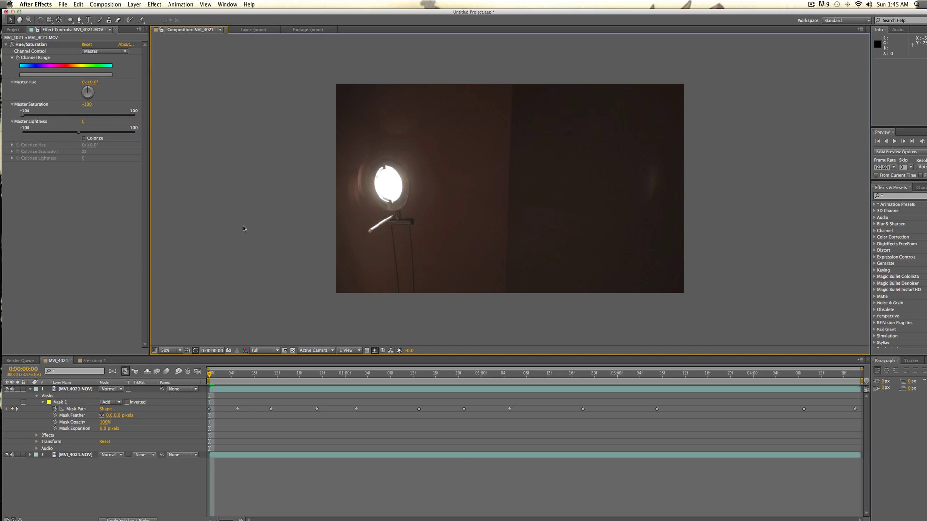
# - Try the Colorama effect on the upper MVI_4021.MOV layer with the Ramp Grey output palette
pyautogui.click(232, 392)
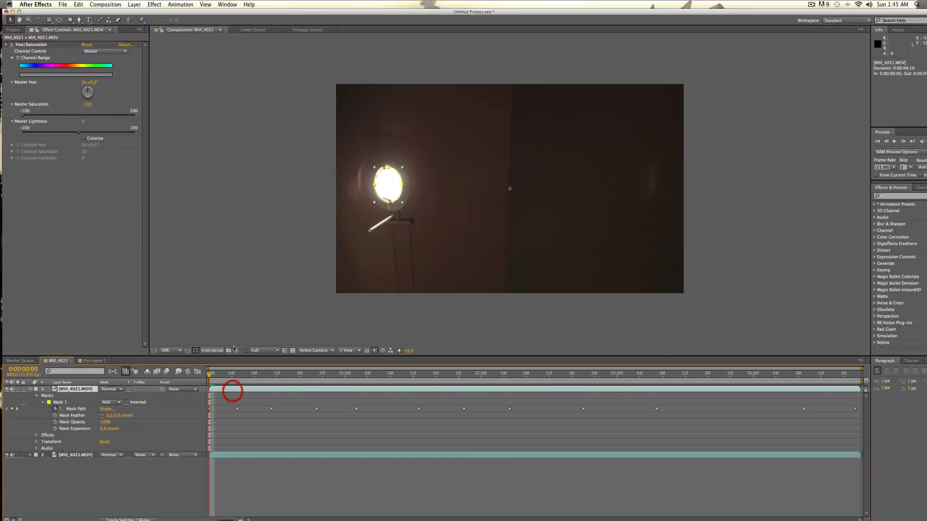
pyautogui.click(154, 5)
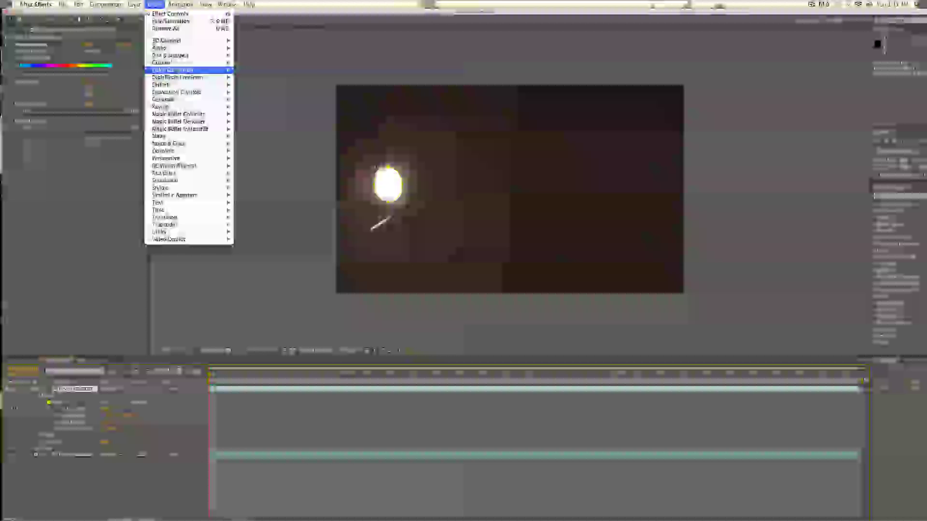
pyautogui.moveTo(176, 71)
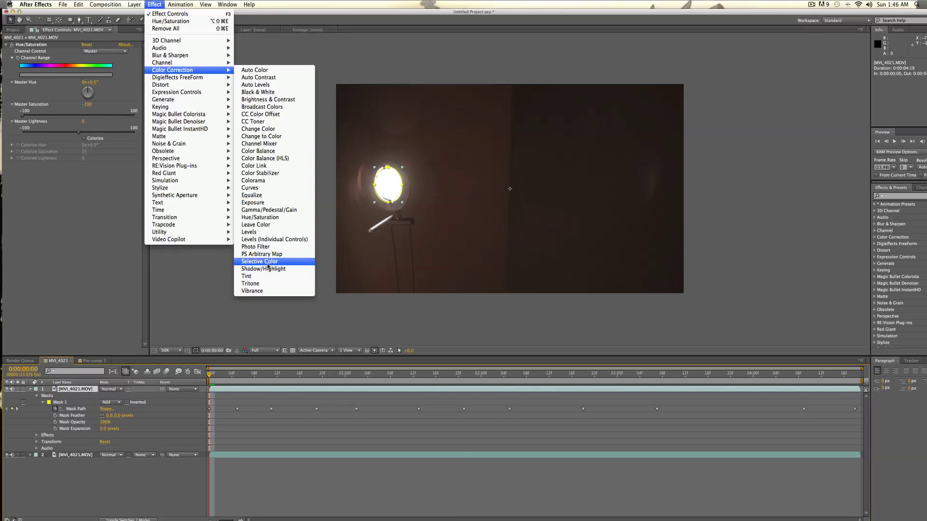
pyautogui.click(270, 180)
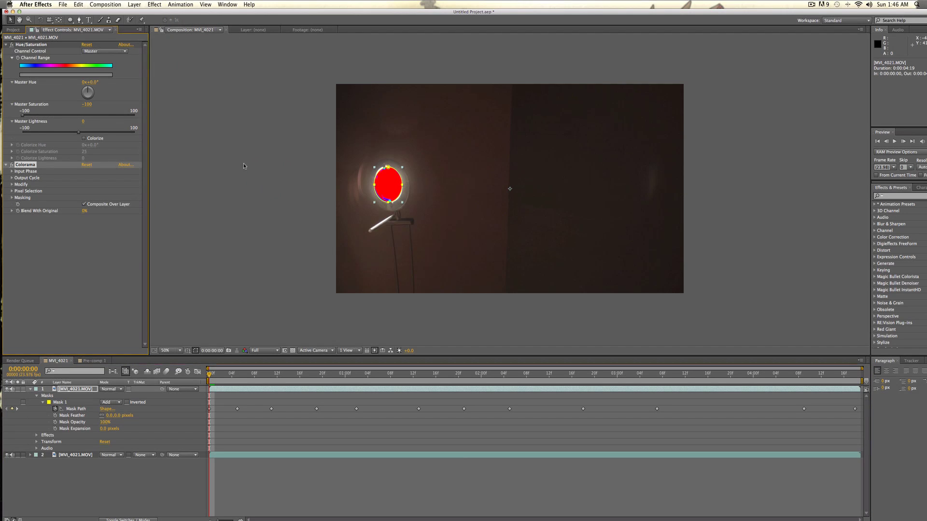
pyautogui.click(100, 51)
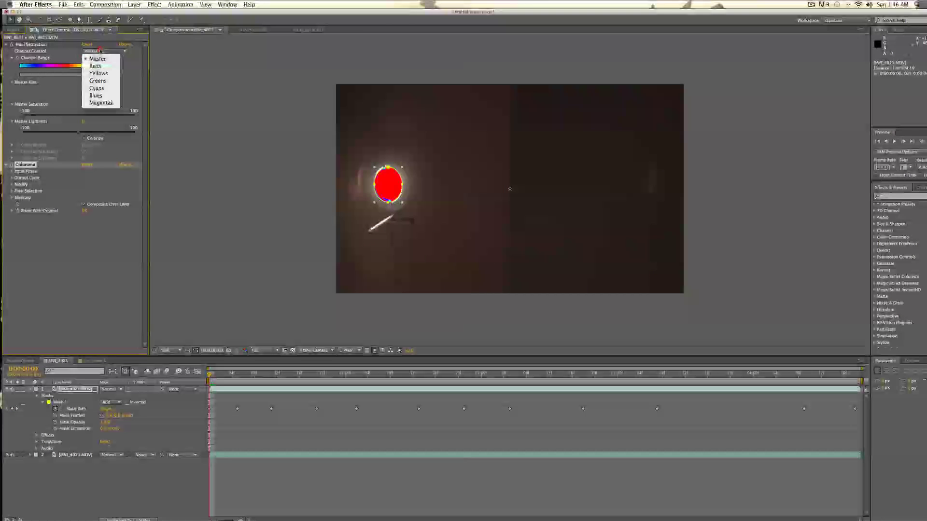
pyautogui.click(97, 44)
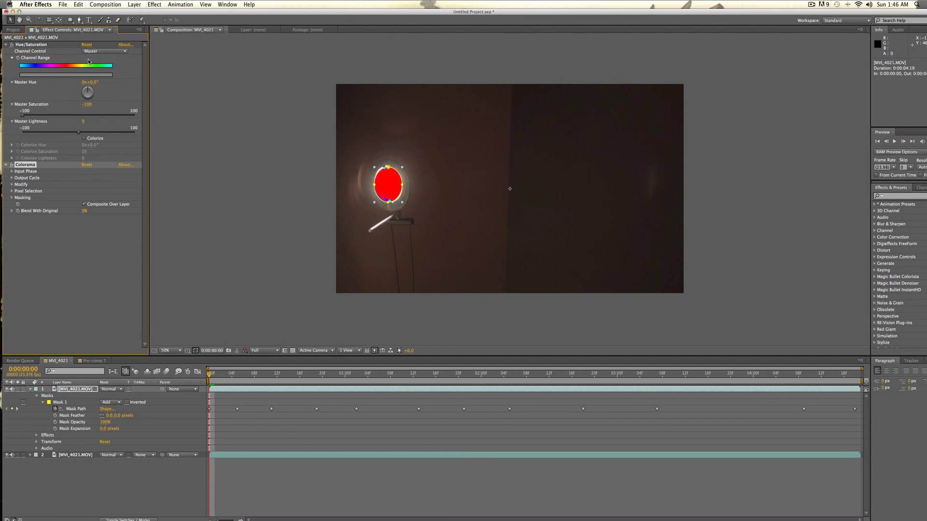
pyautogui.click(12, 178)
pyautogui.click(97, 184)
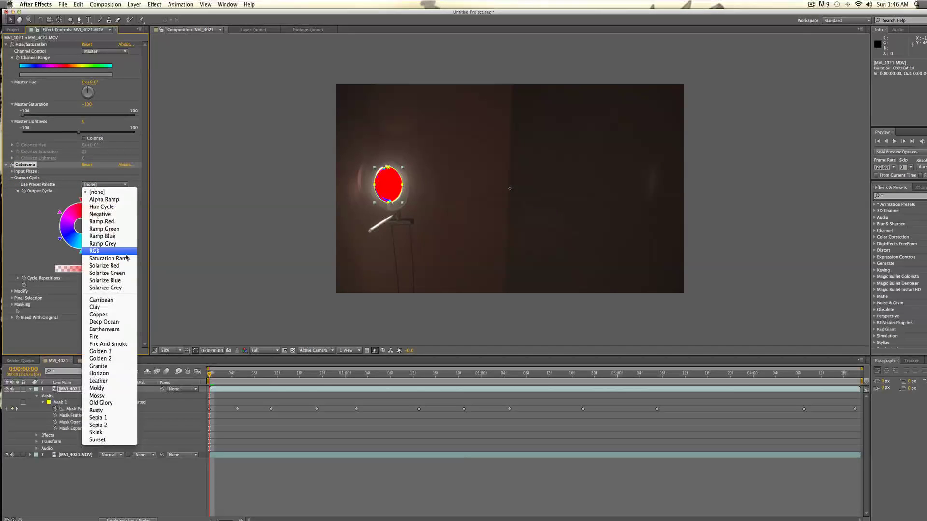
pyautogui.click(109, 243)
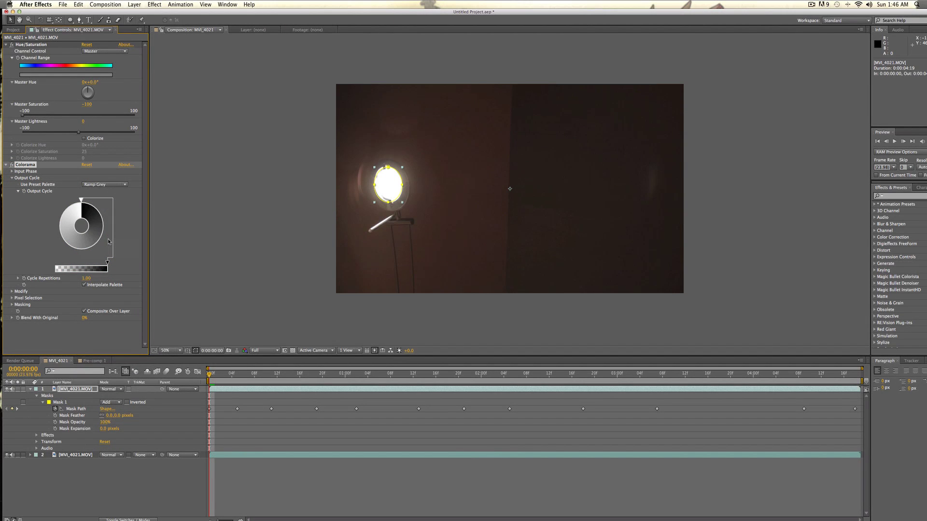
# - Try editing the first color stop of Colorama's output cycle, and delete the Colorama effect
pyautogui.doubleClick(82, 201)
pyautogui.click(481, 245)
pyautogui.moveTo(86, 200); pyautogui.dragTo(128, 215)
pyautogui.press('Delete')
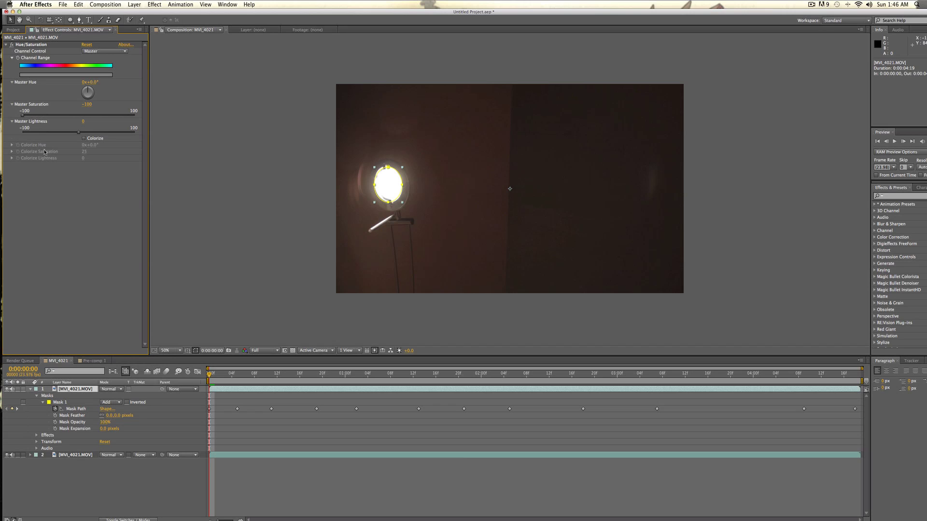
# - Apply the Levels effect to the upper MVI_4021.MOV layer, raising Input Black and lowering Input White to -234.6
pyautogui.click(154, 4)
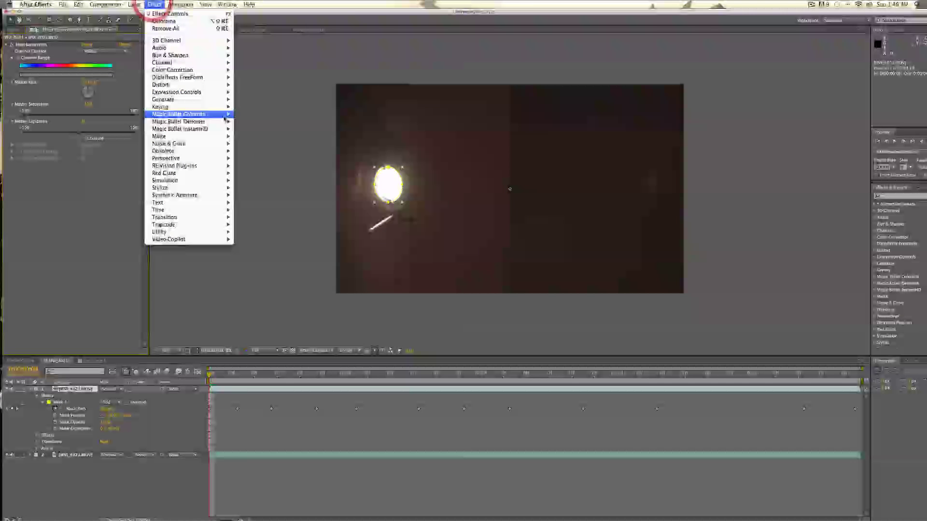
pyautogui.moveTo(209, 78)
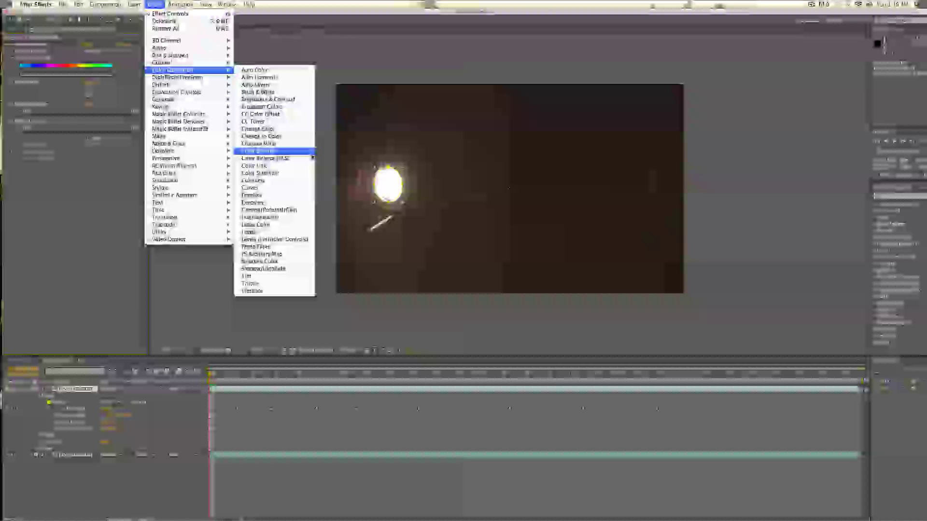
pyautogui.click(275, 239)
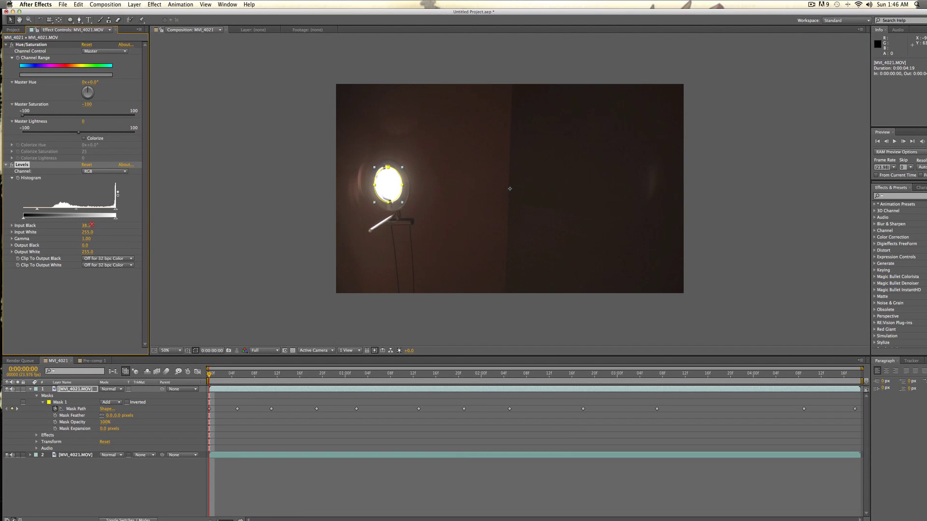
pyautogui.moveTo(97, 223); pyautogui.dragTo(25, 236)
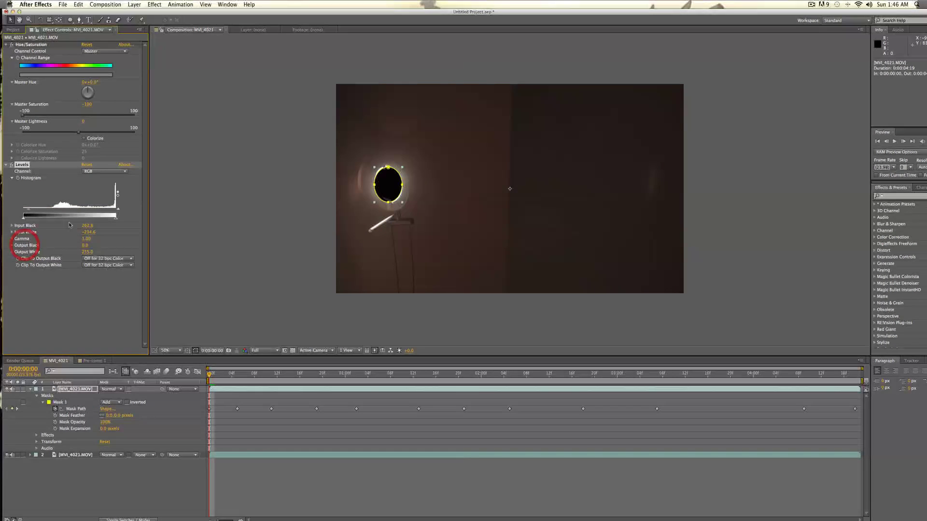
# - Push the Levels Input Black into the thousands and raise Input White to 5174.0
pyautogui.moveTo(90, 225); pyautogui.dragTo(636, 209)
pyautogui.moveTo(798, 190); pyautogui.dragTo(898, 189)
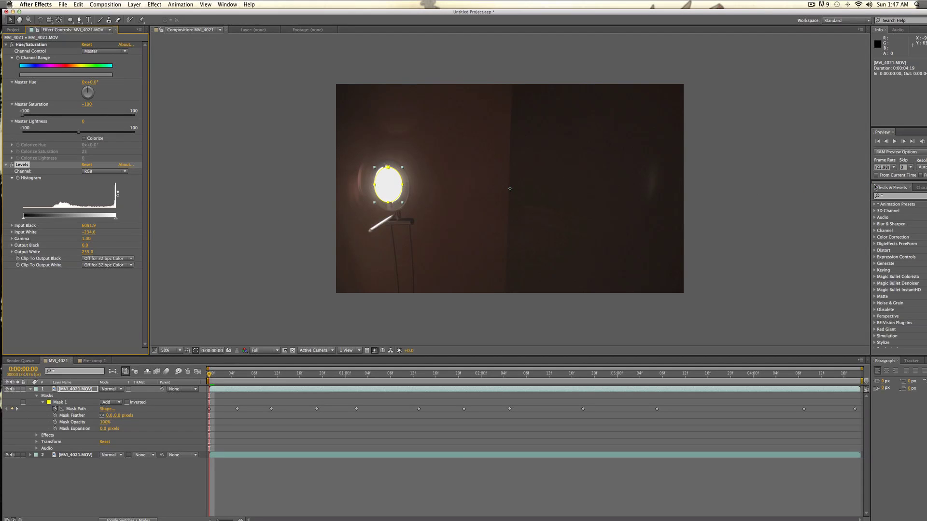
pyautogui.click(261, 224)
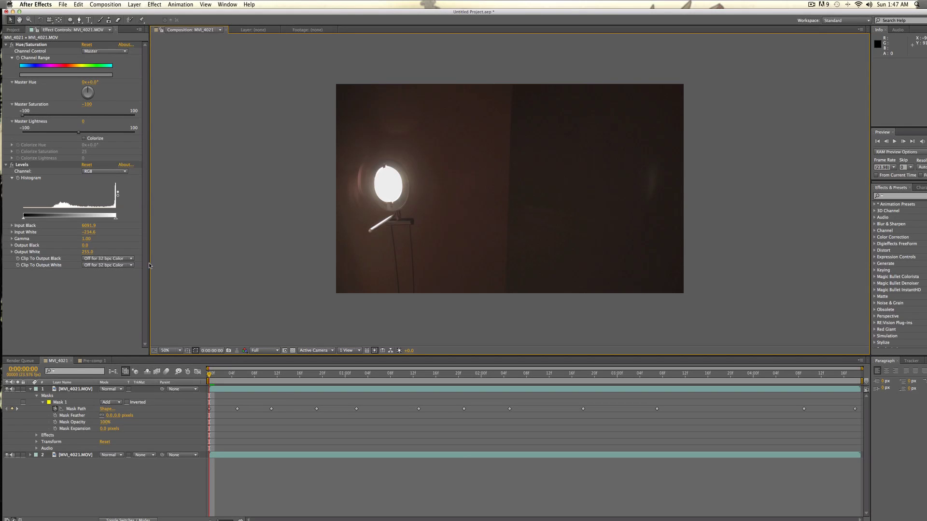
pyautogui.moveTo(95, 226); pyautogui.dragTo(354, 230)
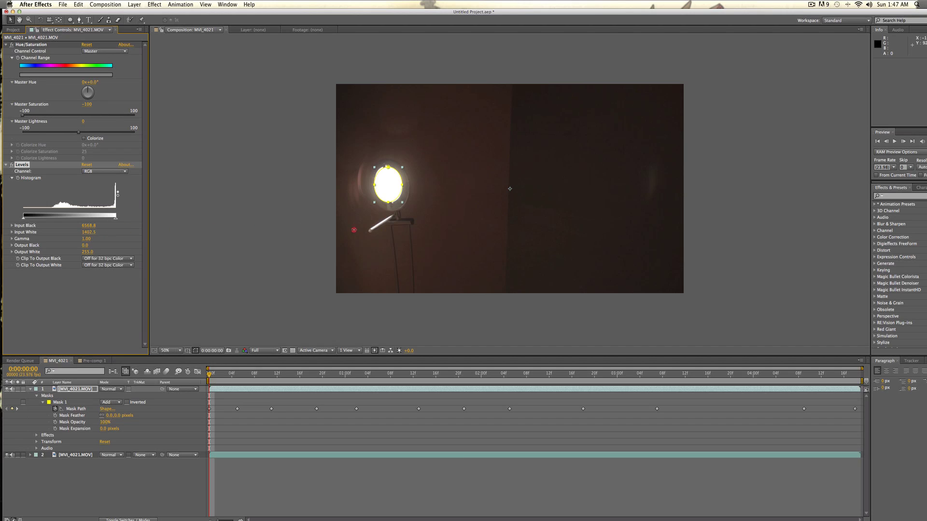
# - Create a 1920 x 1080 px black solid and place it between the two MVI_4021.MOV layers
pyautogui.click(269, 250)
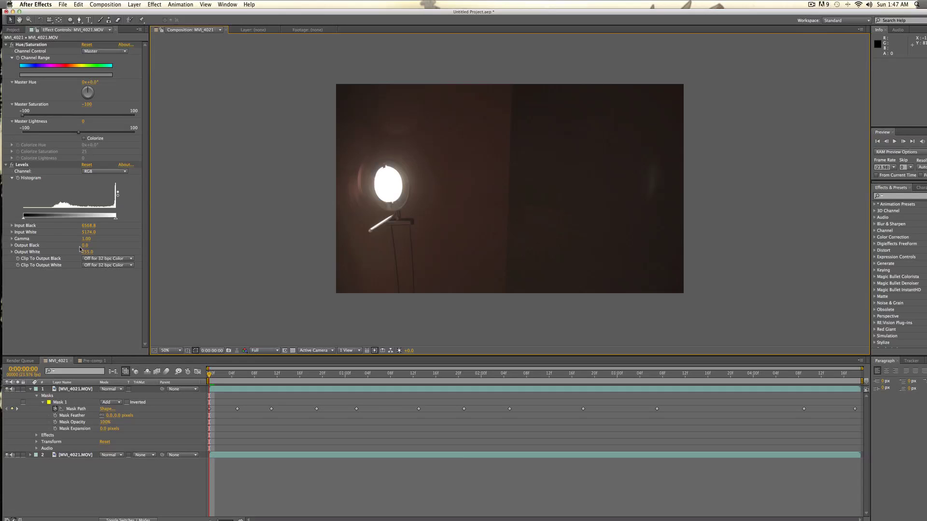
pyautogui.click(85, 390)
pyautogui.click(134, 5)
pyautogui.moveTo(145, 13)
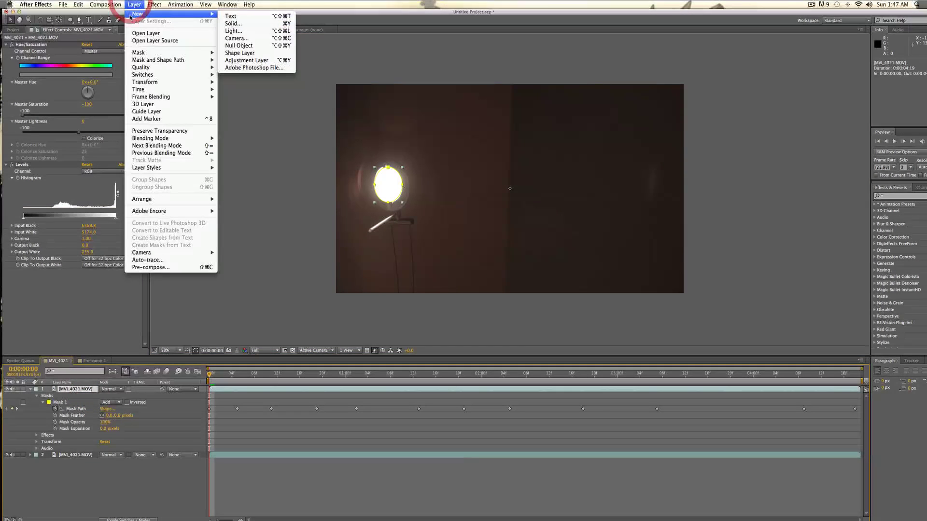
pyautogui.click(231, 23)
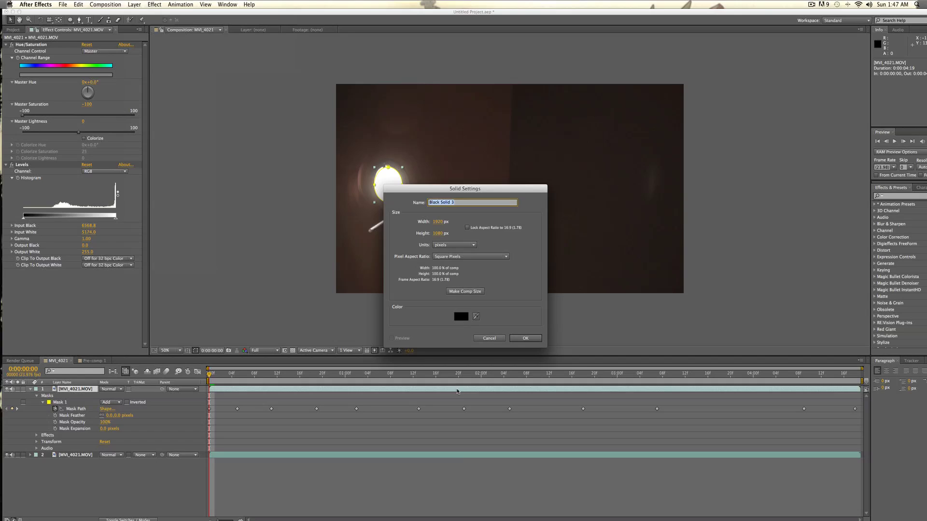
pyautogui.press('Return')
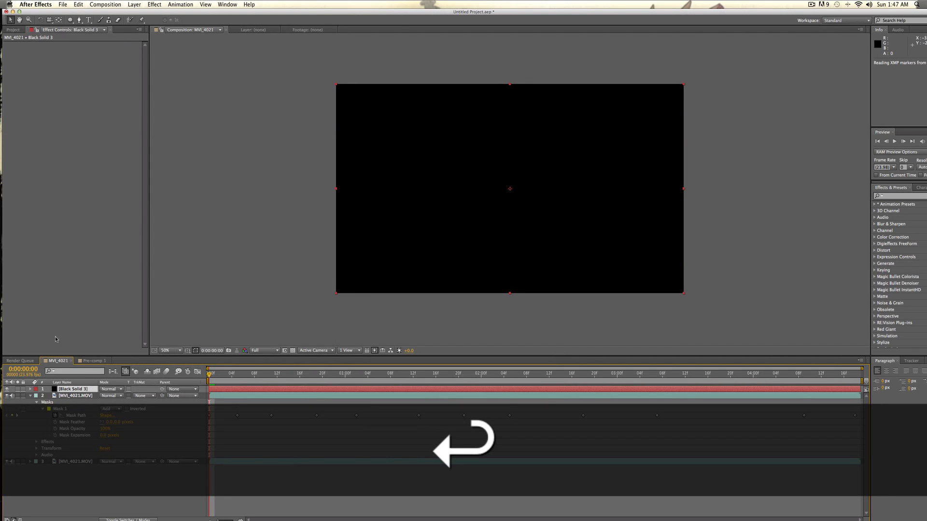
pyautogui.moveTo(77, 389); pyautogui.dragTo(71, 426)
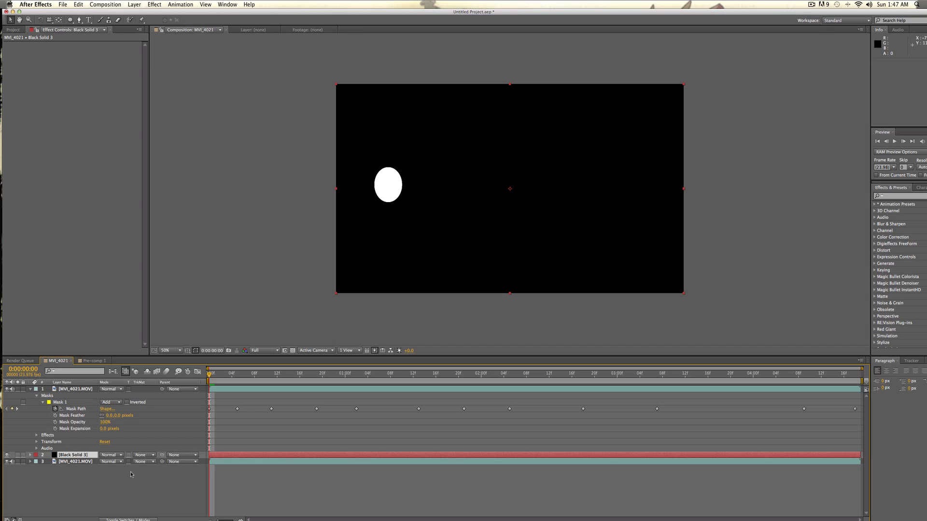
# - Play back the white masked lamp shape over the black solid, and return to the first frame
pyautogui.press('space')
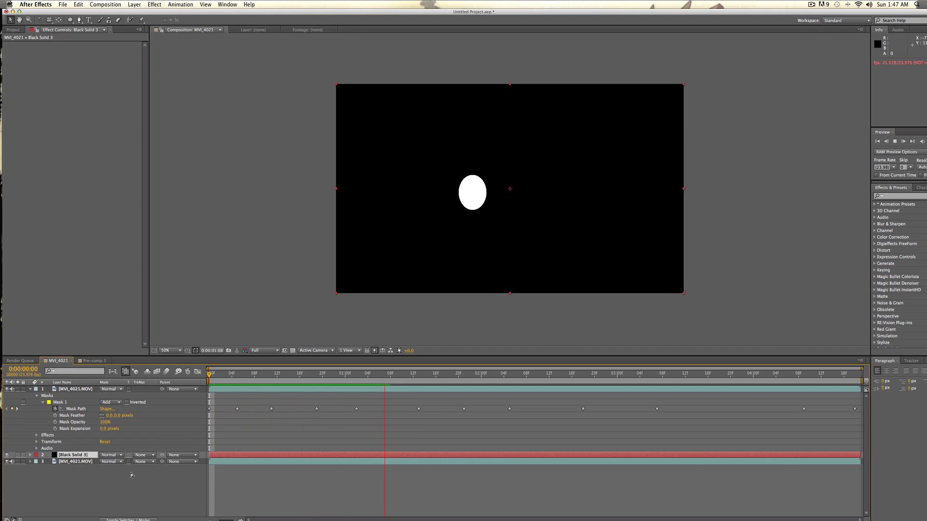
pyautogui.press('space')
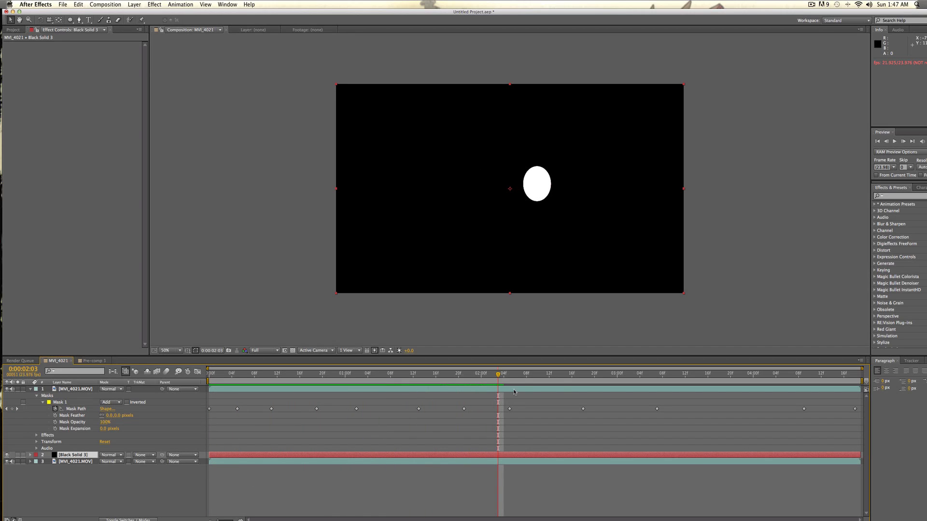
pyautogui.press('Home')
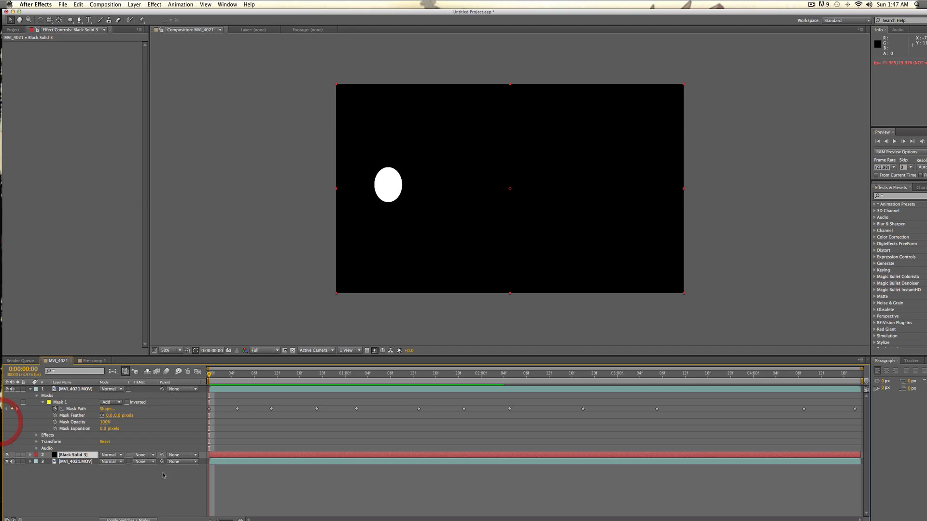
# - Pre-compose the masked MVI_4021.MOV layer with the black solid as Pre-comp 2, and hide the resulting layer
pyautogui.press('super+a')
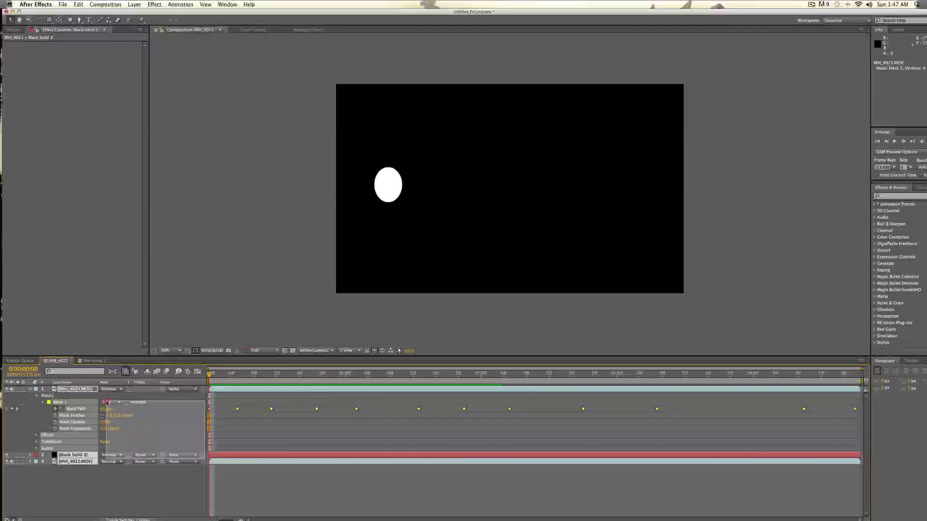
pyautogui.moveTo(204, 458); pyautogui.dragTo(130, 380)
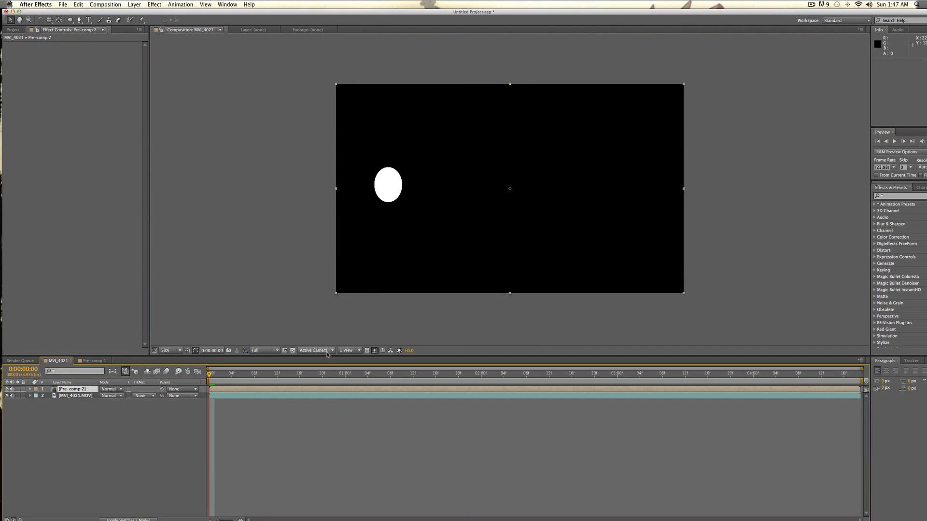
pyautogui.click(7, 389)
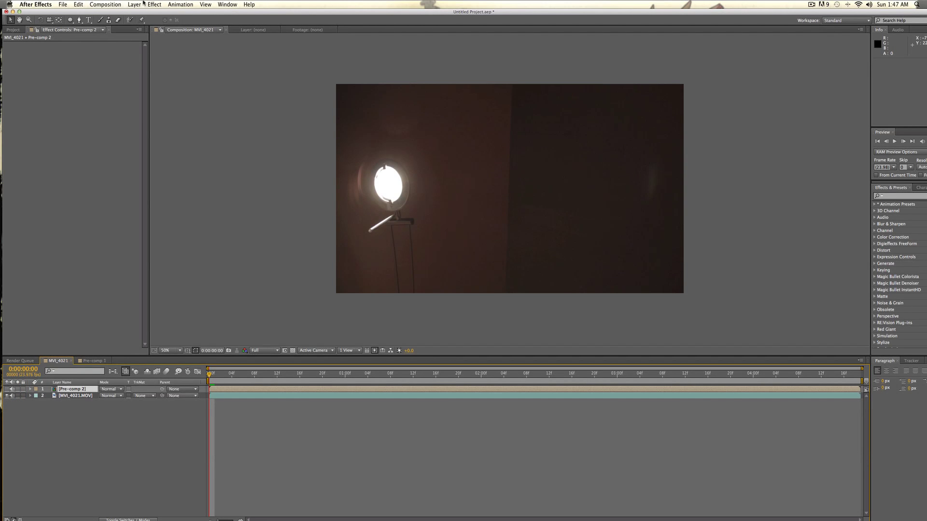
# - Add a new black solid with the Optical Flares effect above Pre-comp 2, and open the effect's options
pyautogui.press('super+y')
pyautogui.press('Return')
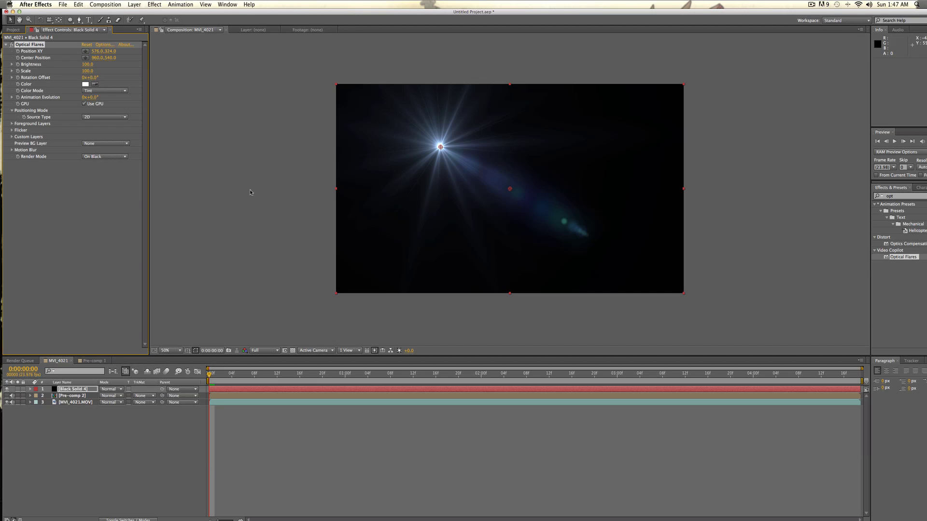
pyautogui.click(102, 45)
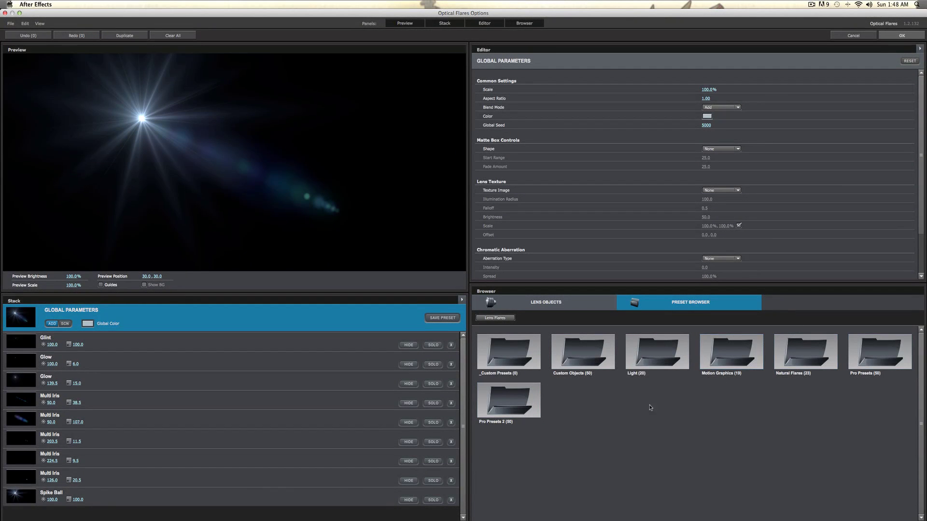
# - Examine the flare presets in the Pro Presets 2 folder, and return to the preset folder overview
pyautogui.doubleClick(512, 412)
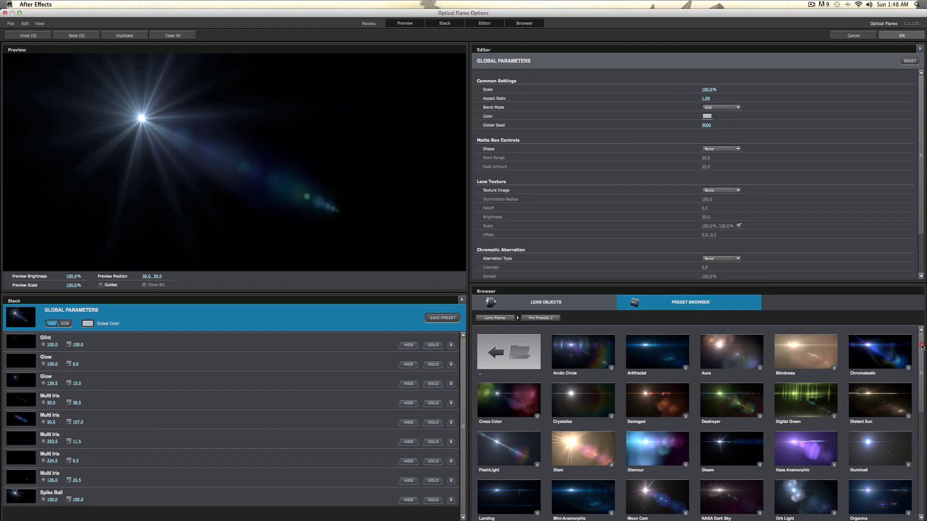
pyautogui.moveTo(922, 346); pyautogui.dragTo(920, 409)
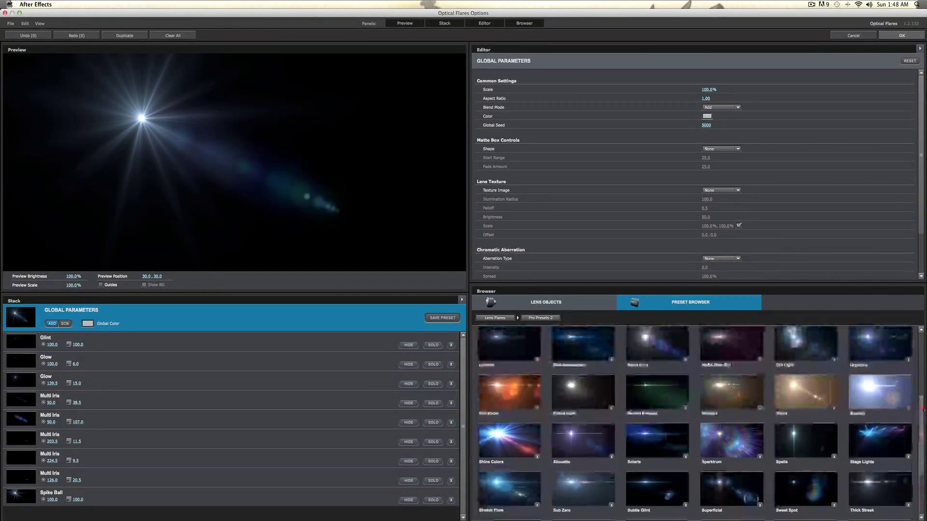
pyautogui.click(495, 318)
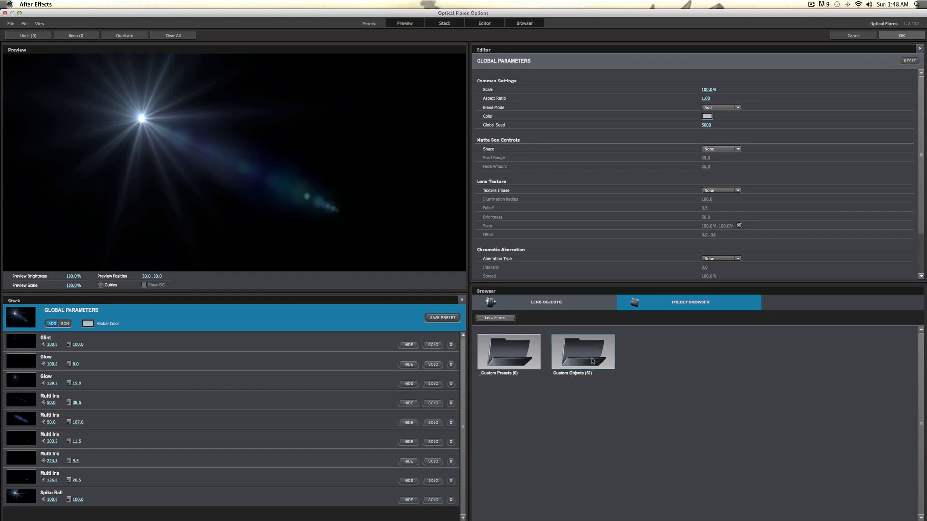
pyautogui.click(596, 302)
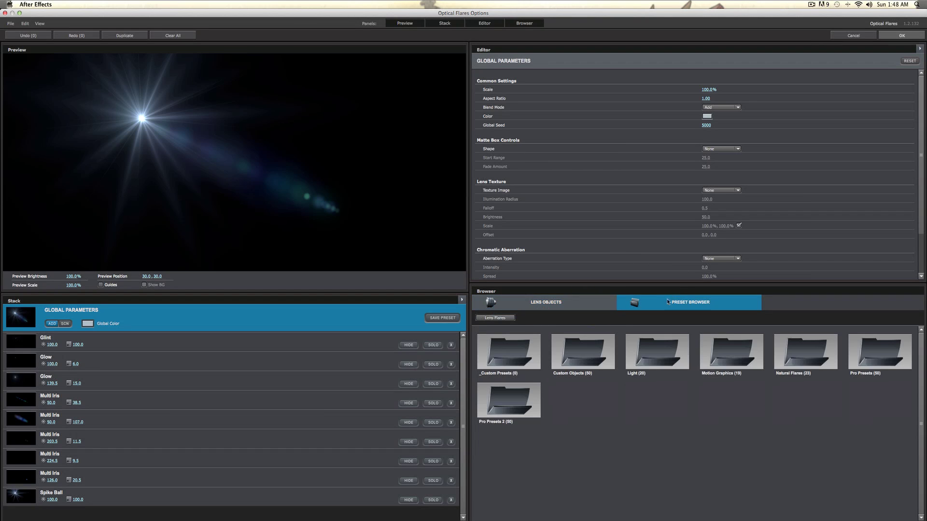
pyautogui.click(646, 304)
# - Look through the flare elements in the Custom Objects folder and the presets in the Light folder
pyautogui.click(571, 351)
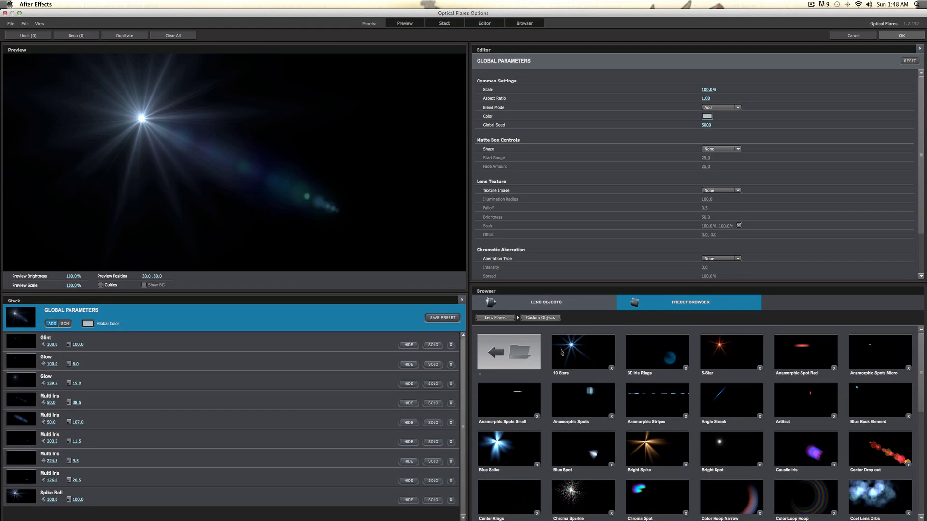
pyautogui.scroll(-10, 922, 377)
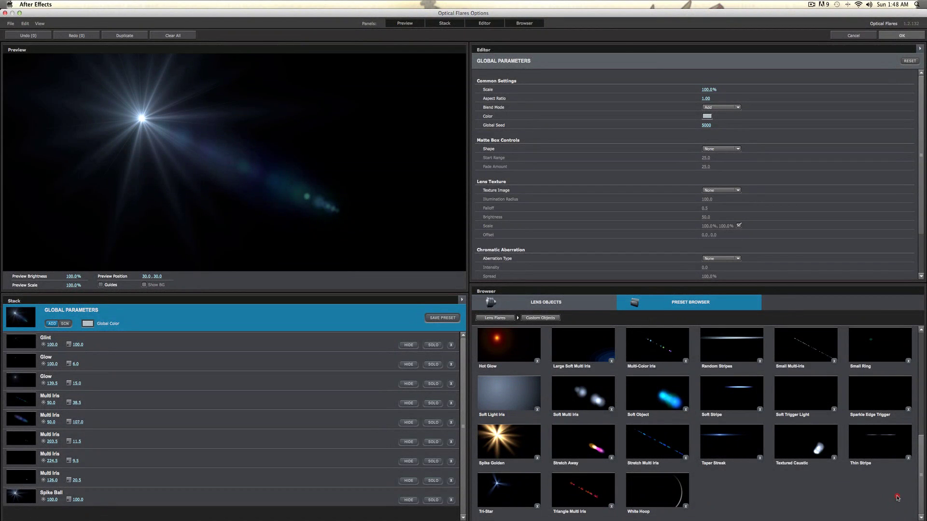
pyautogui.scroll(5, 896, 489)
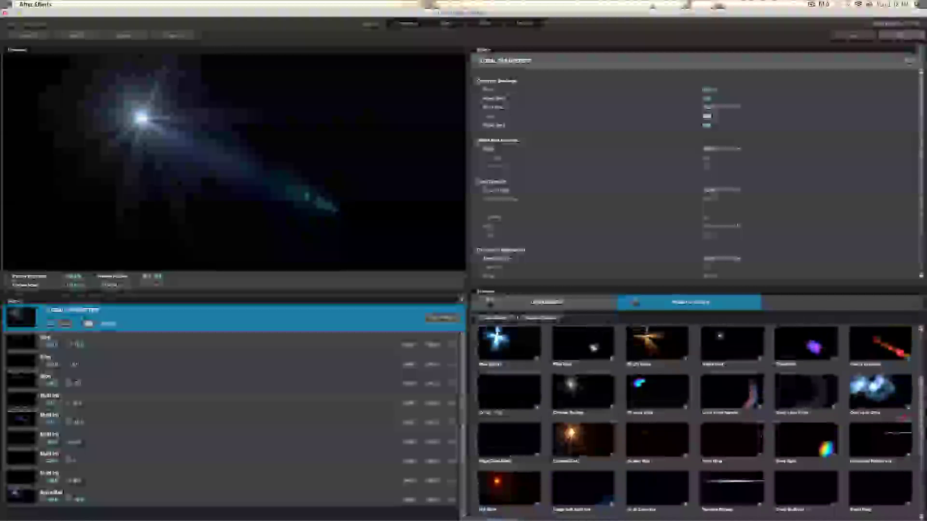
pyautogui.scroll(3, 694, 420)
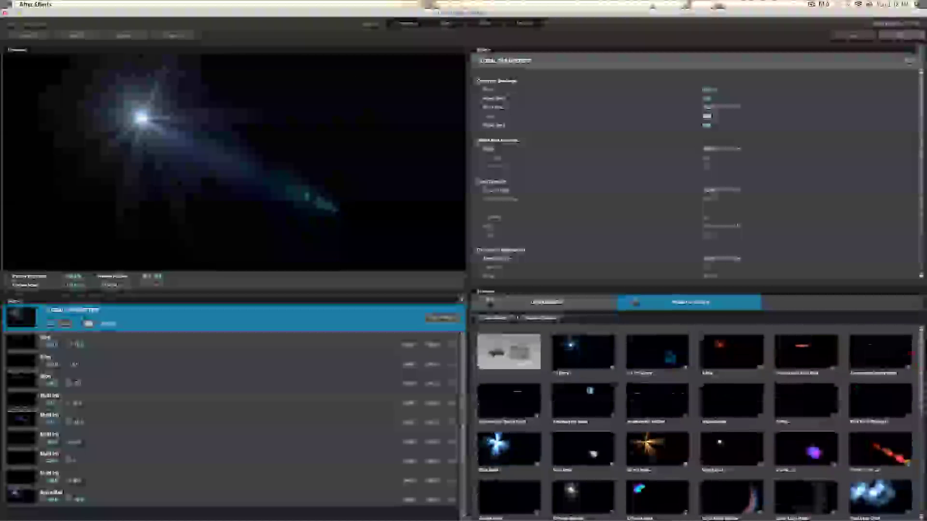
pyautogui.click(490, 318)
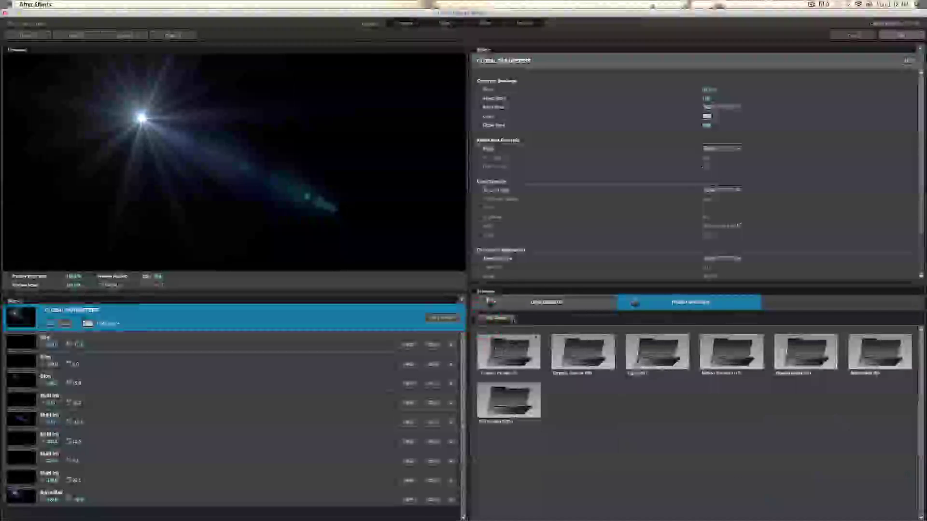
pyautogui.doubleClick(676, 355)
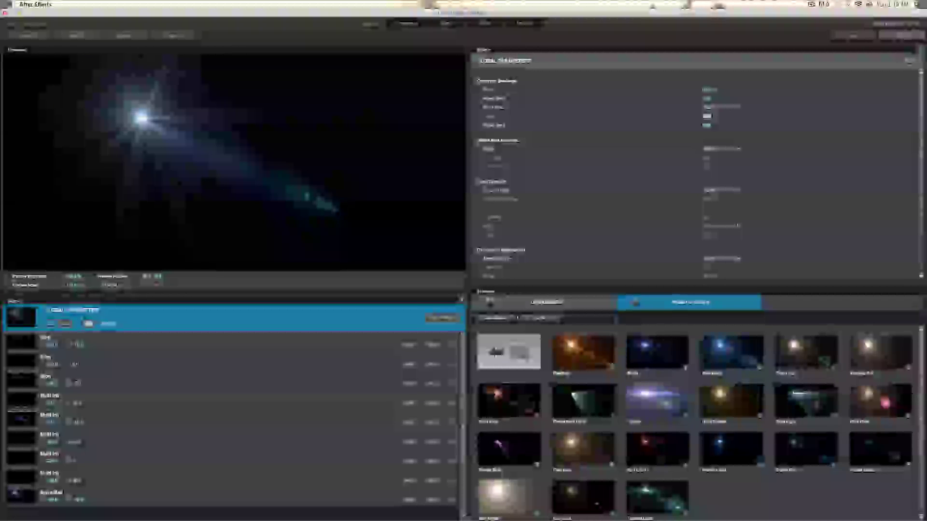
pyautogui.click(494, 318)
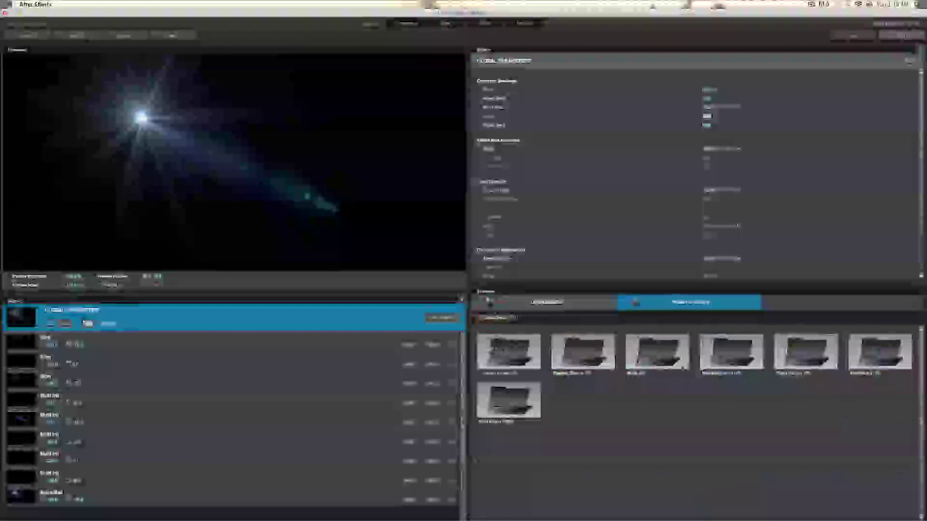
# - Look through the flare presets in the Pro Presets folder
pyautogui.click(885, 360)
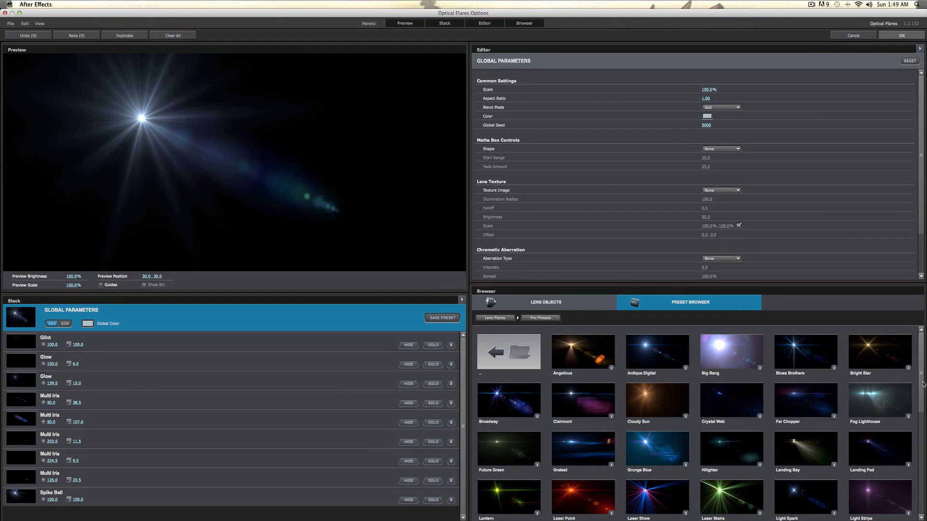
pyautogui.scroll(-3, 912, 459)
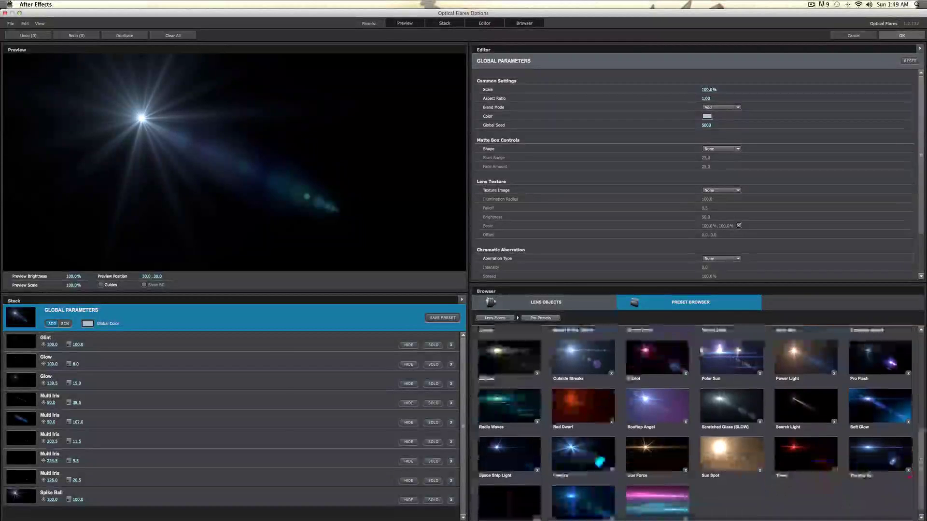
pyautogui.scroll(1, 695, 420)
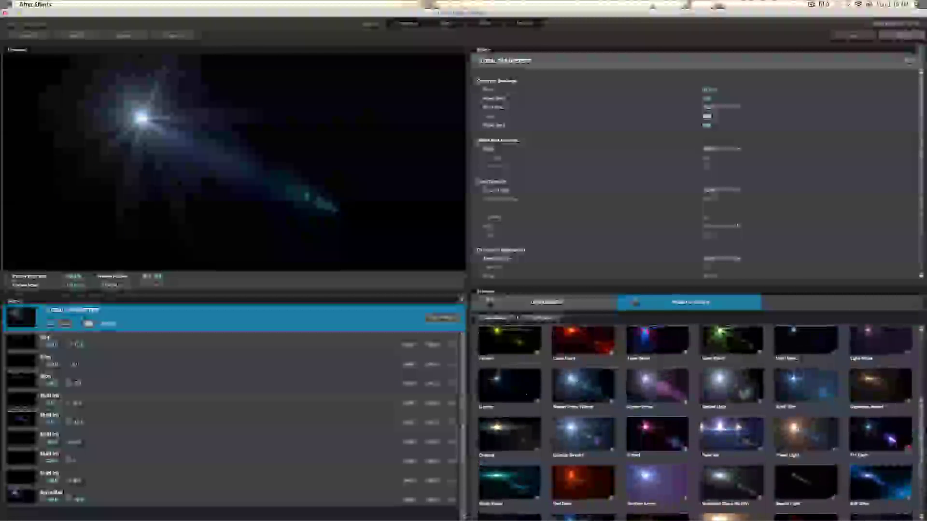
pyautogui.scroll(1, 695, 420)
pyautogui.scroll(1, 695, 420)
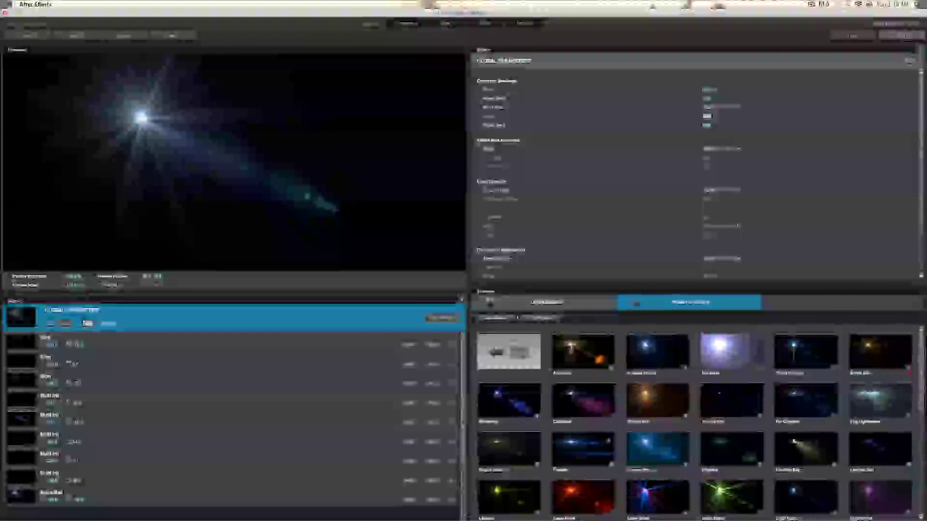
pyautogui.scroll(-2, 695, 420)
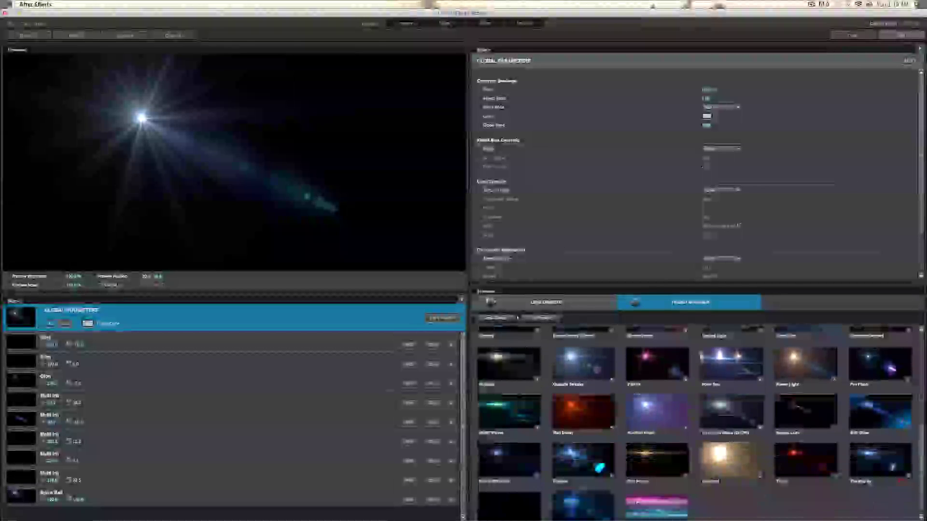
pyautogui.scroll(2, 695, 420)
pyautogui.scroll(1, 696, 420)
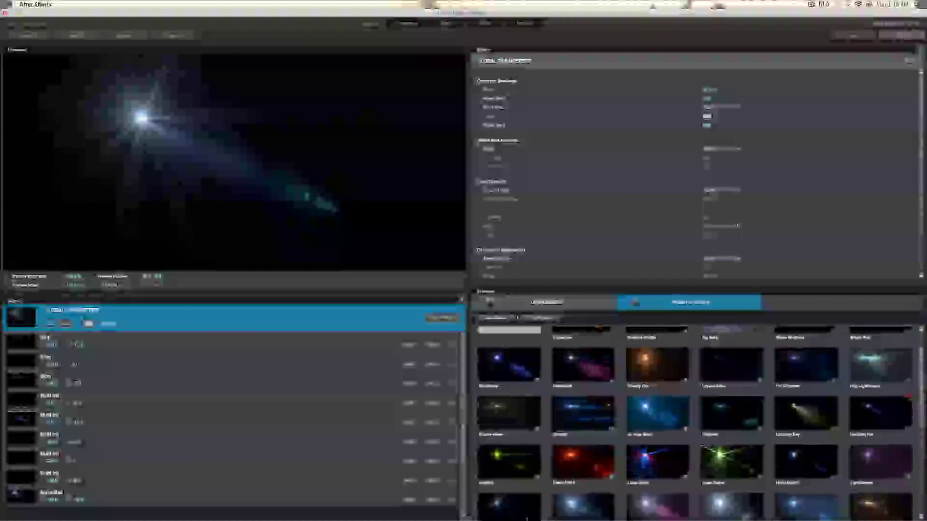
pyautogui.scroll(-2, 910, 371)
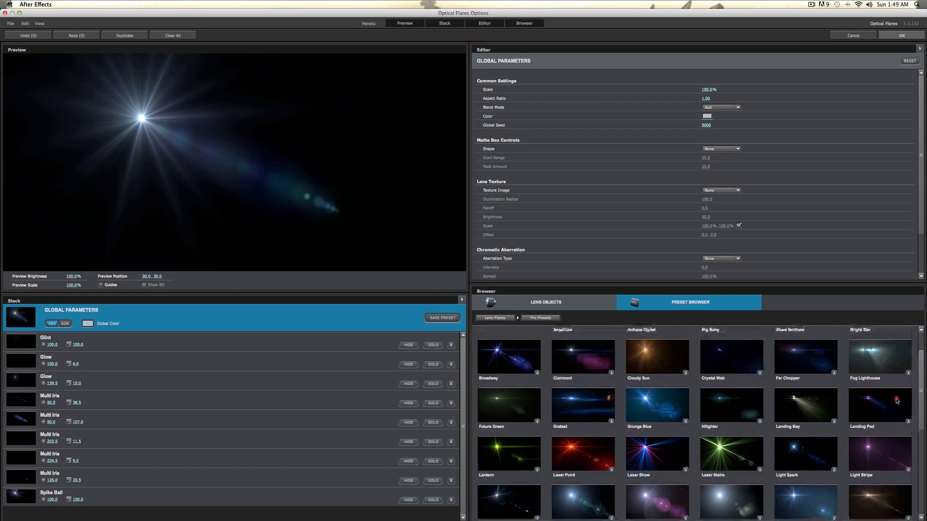
pyautogui.scroll(1, 896, 398)
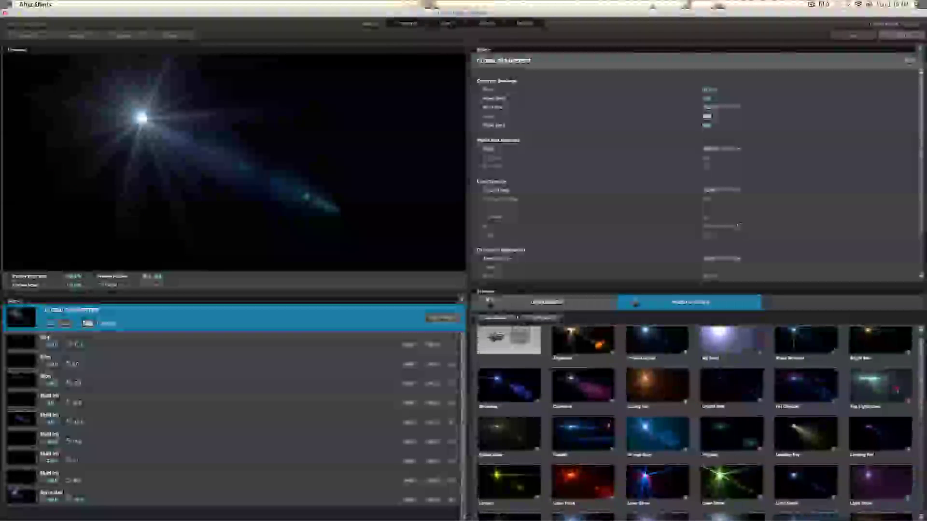
pyautogui.scroll(-1, 695, 423)
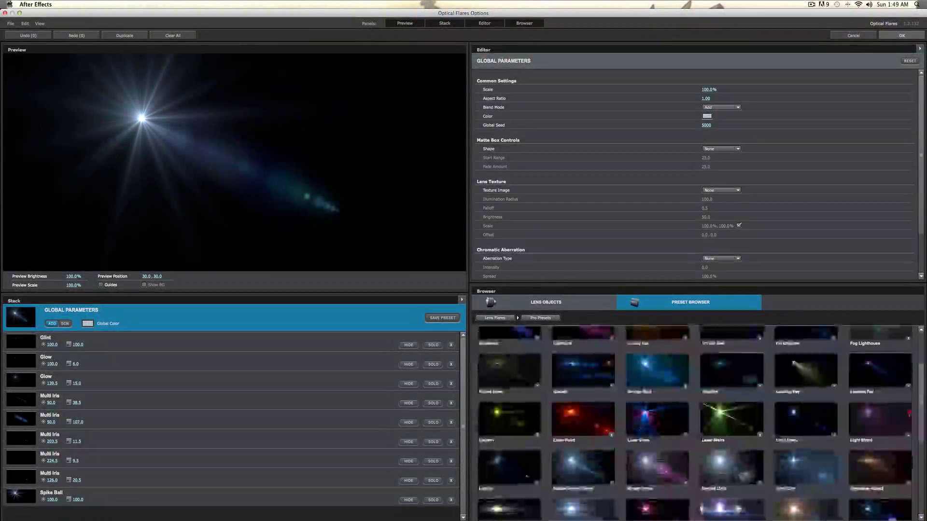
pyautogui.scroll(-1, 910, 416)
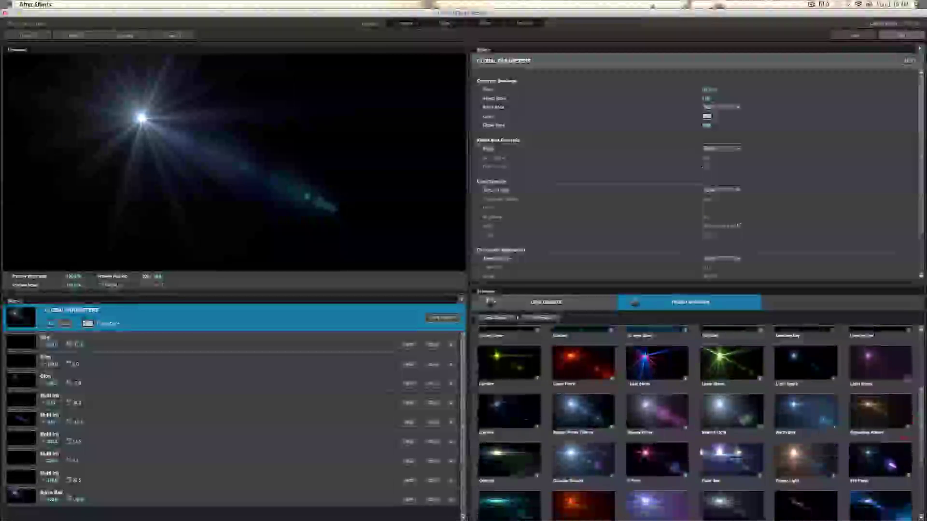
pyautogui.scroll(-1, 695, 423)
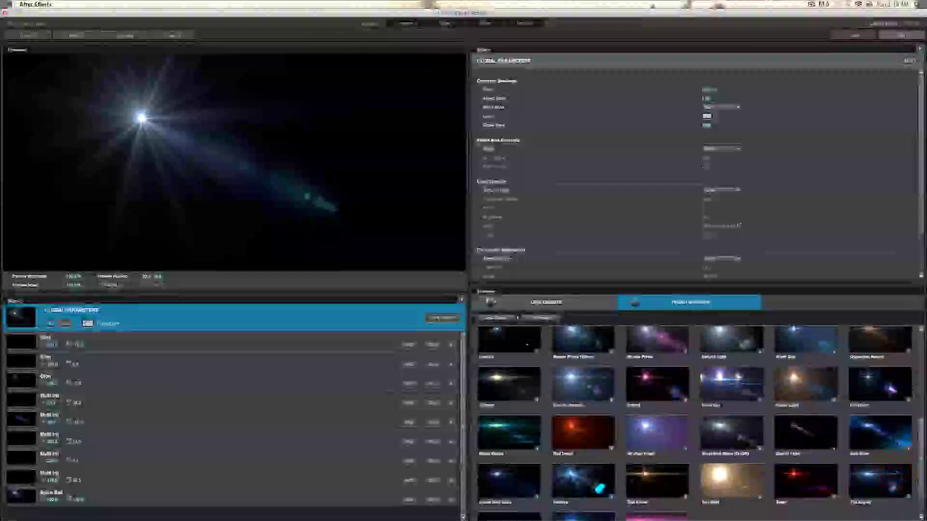
# - Try the Scratched Glass (GLOW) preset from Pro Presets, and the Blindness and Glam presets from Pro Presets 2
pyautogui.click(731, 432)
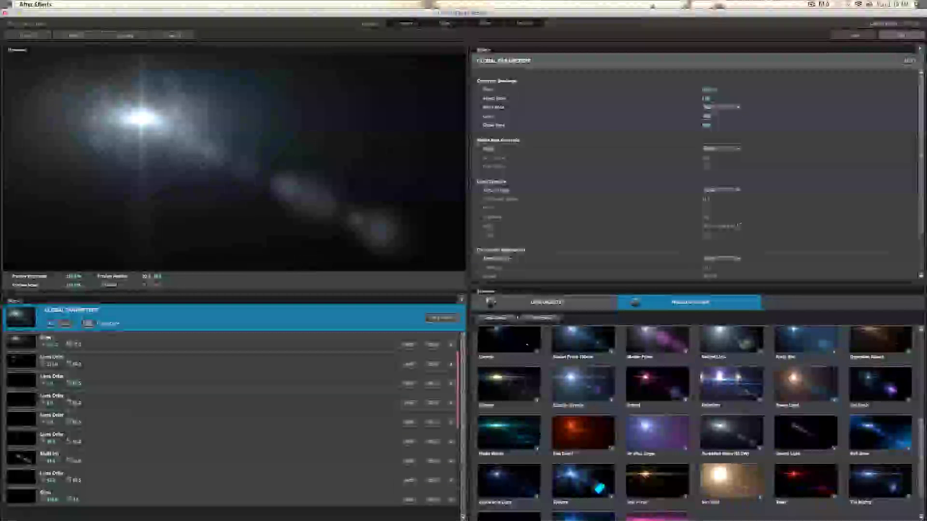
pyautogui.click(495, 318)
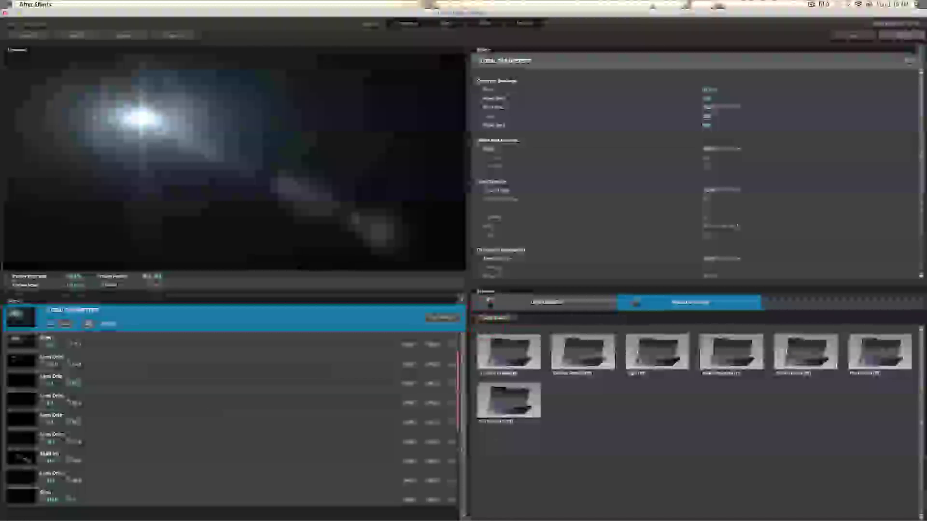
pyautogui.click(508, 401)
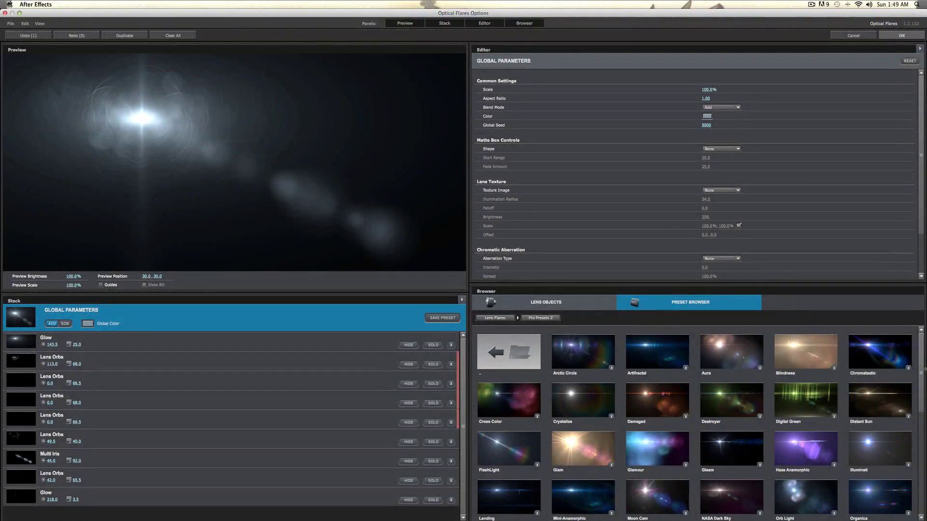
pyautogui.click(816, 348)
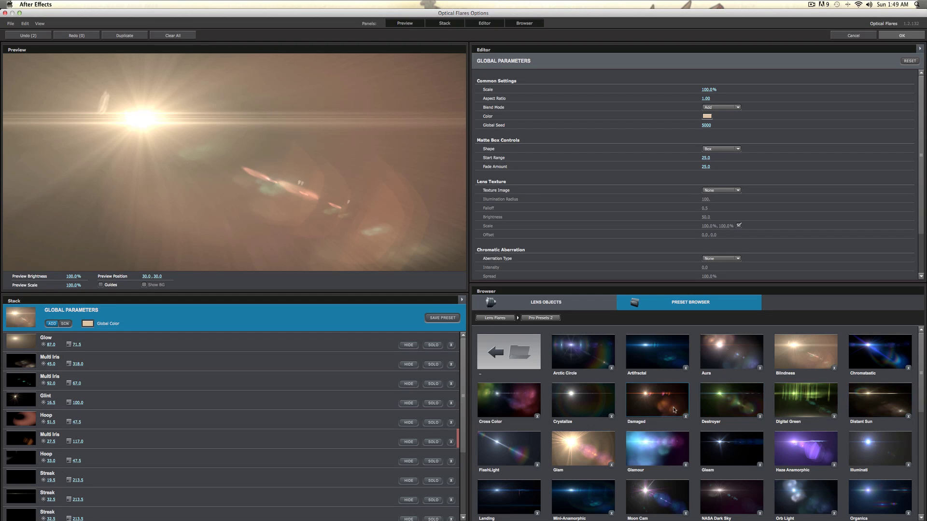
pyautogui.click(592, 462)
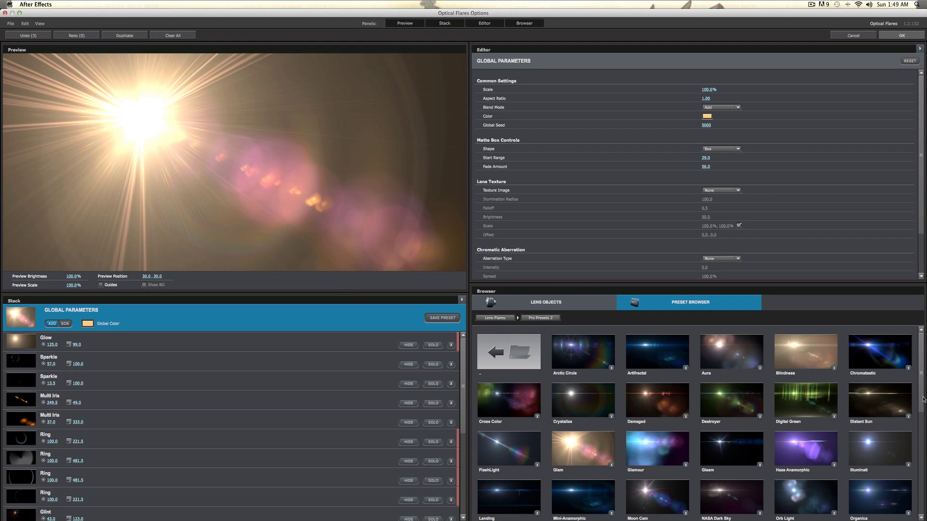
pyautogui.scroll(-2, 923, 399)
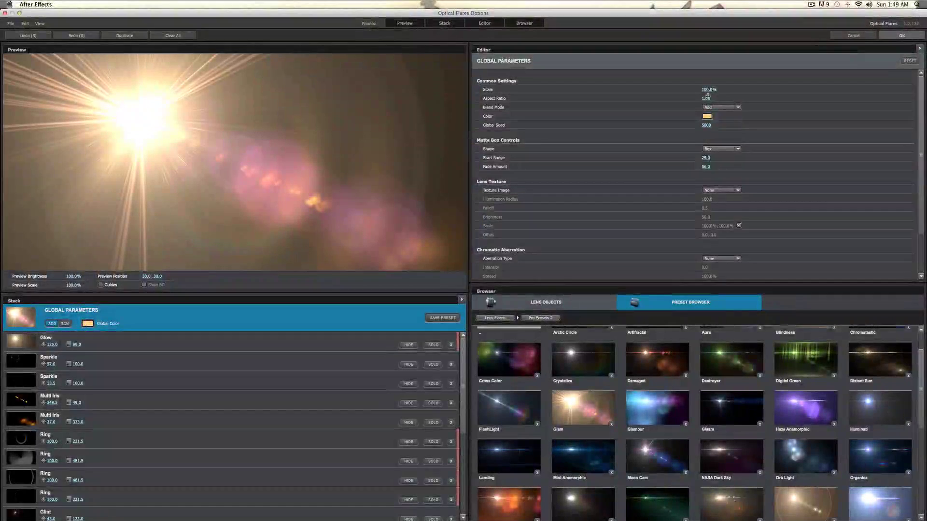
# - Try a wider global aspect ratio on the Glam flare, undo it, and view the remaining global parameters
pyautogui.moveTo(705, 99); pyautogui.dragTo(724, 99)
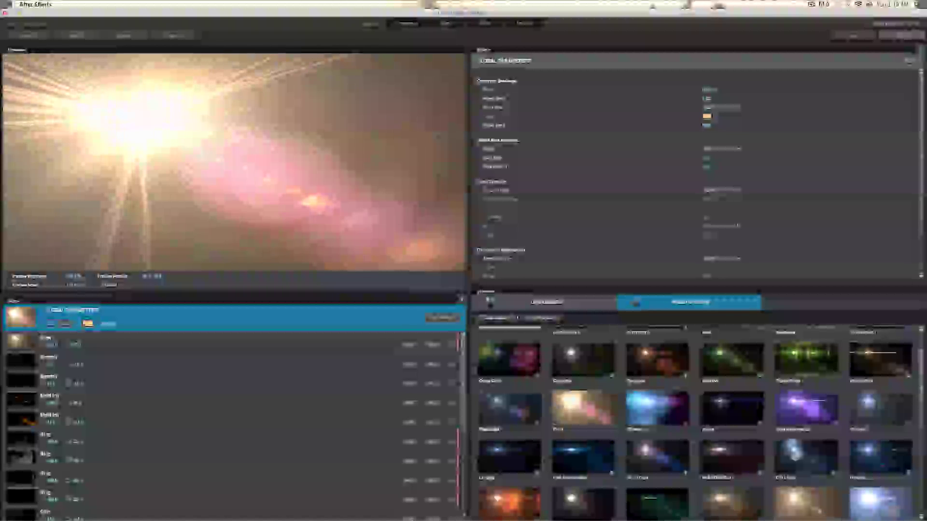
pyautogui.press('super+z')
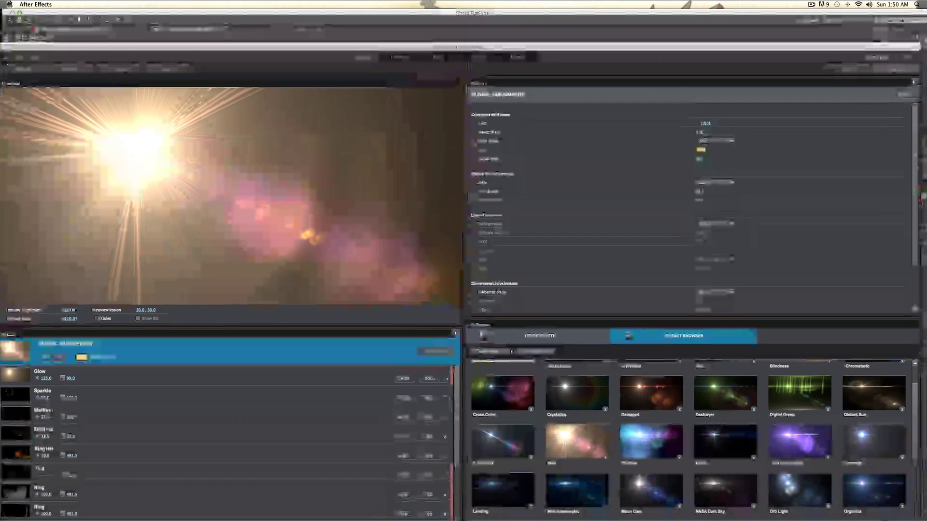
pyautogui.scroll(-3, 757, 257)
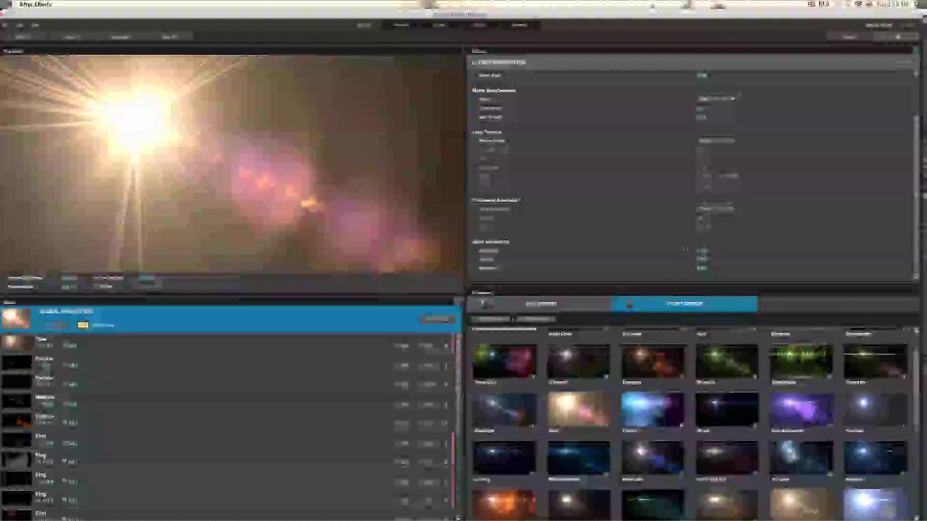
# - Compare the FlashLight and Moon Cam presets, and apply the orange flare preset listed below Landing to the solid
pyautogui.click(513, 407)
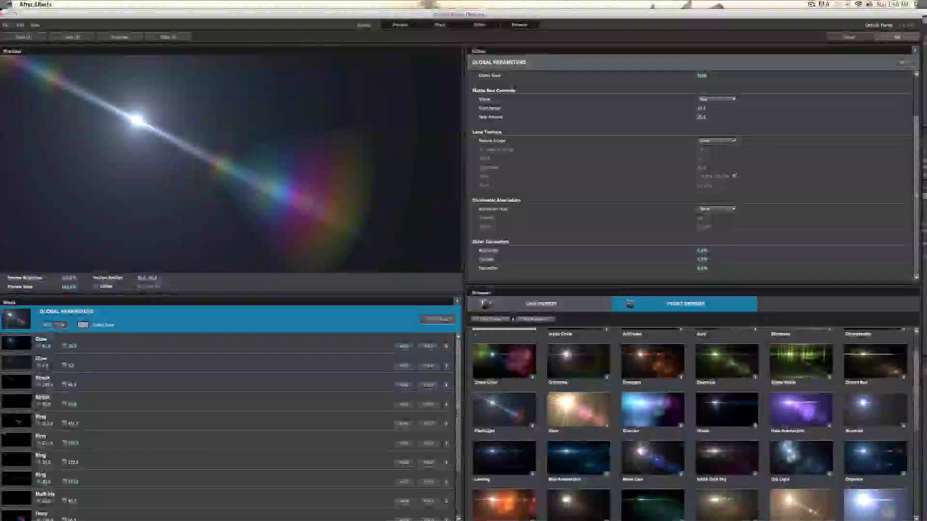
pyautogui.click(642, 464)
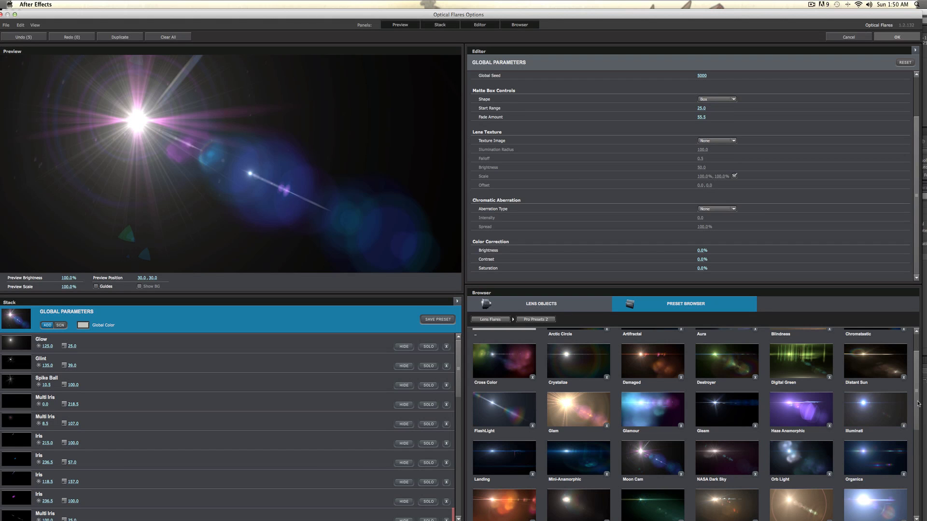
pyautogui.moveTo(918, 404); pyautogui.dragTo(916, 443)
pyautogui.click(504, 409)
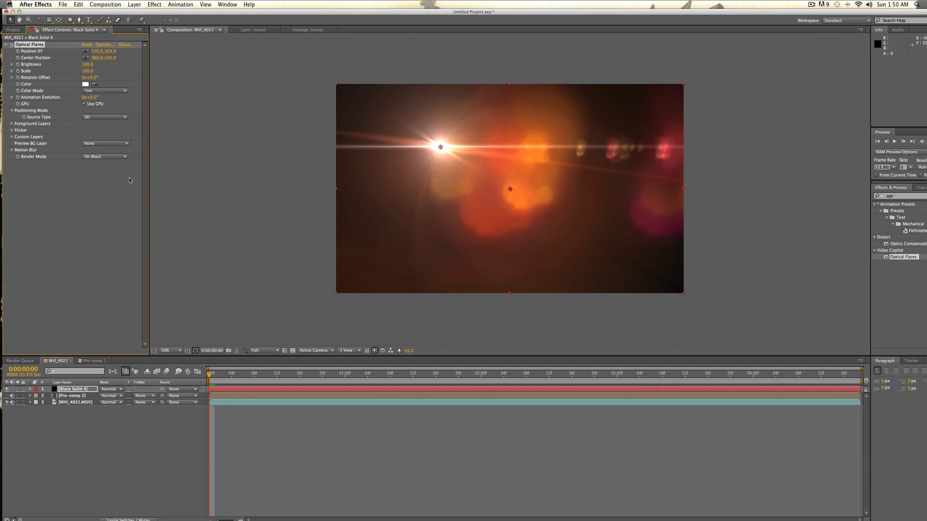
# - Set the flare's source type to Luminance with Pre-comp 2 as the source layer, and its render mode to On Transparent
pyautogui.click(93, 119)
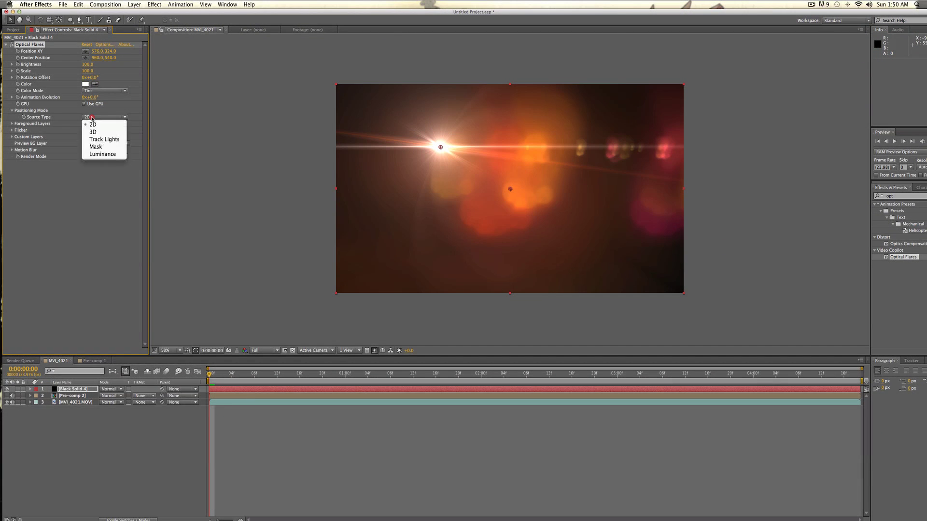
pyautogui.click(103, 157)
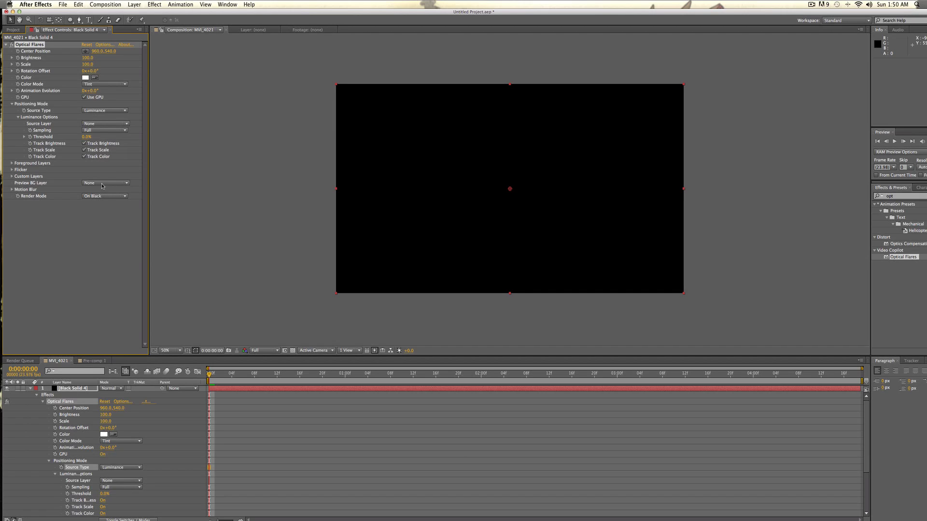
pyautogui.click(104, 125)
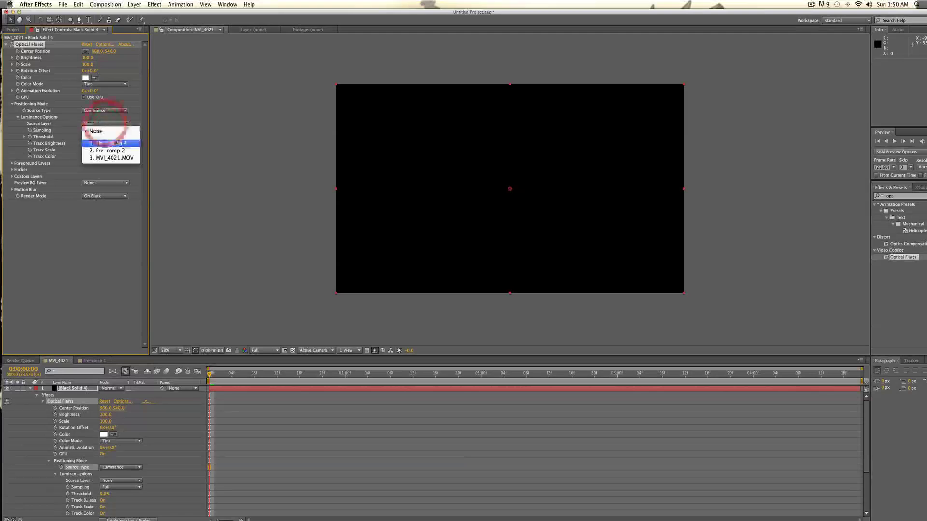
pyautogui.click(113, 150)
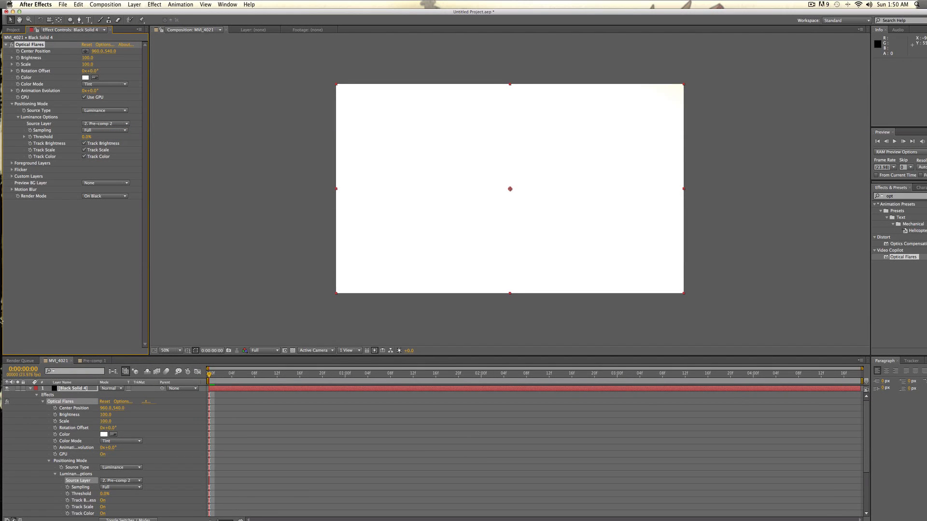
pyautogui.click(105, 198)
pyautogui.click(105, 209)
# - Lower the flare's brightness to 10 and scale to 80, and play back the composition to check it
pyautogui.moveTo(89, 62); pyautogui.dragTo(75, 59)
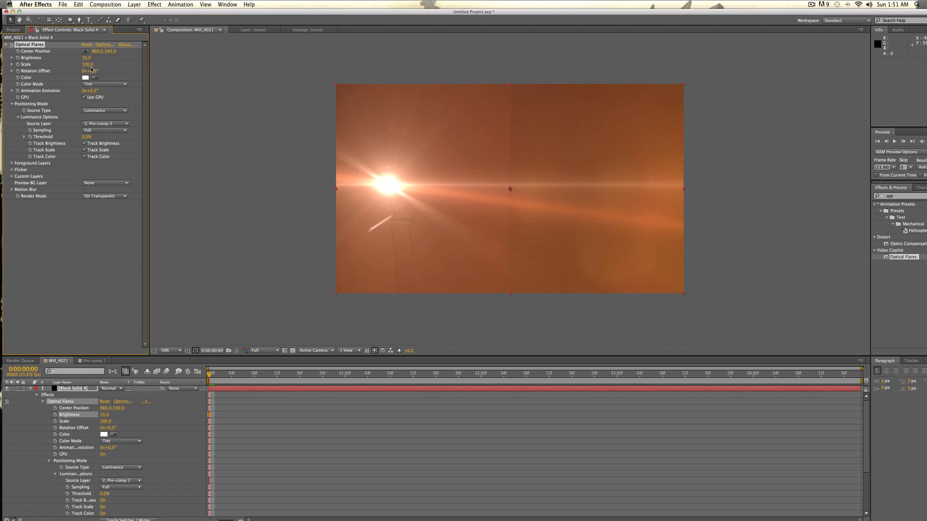
pyautogui.moveTo(88, 64); pyautogui.dragTo(86, 64)
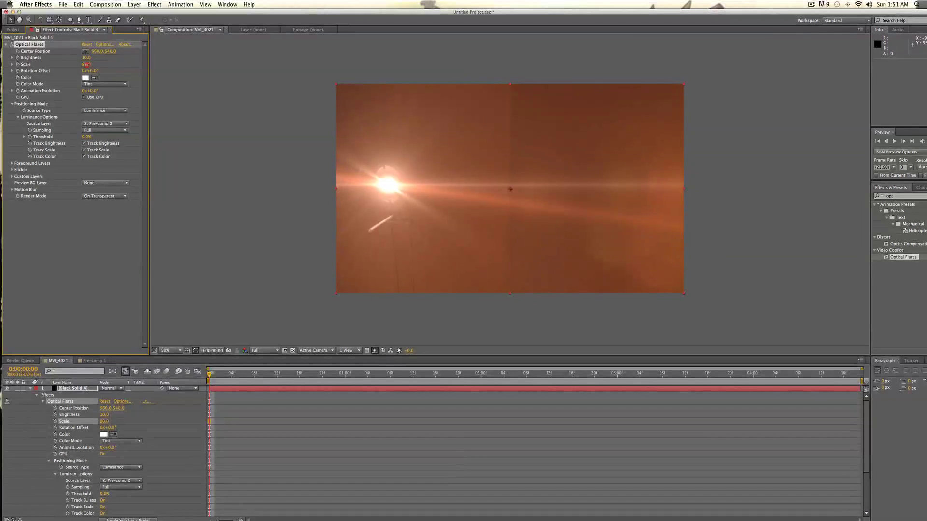
pyautogui.press('space')
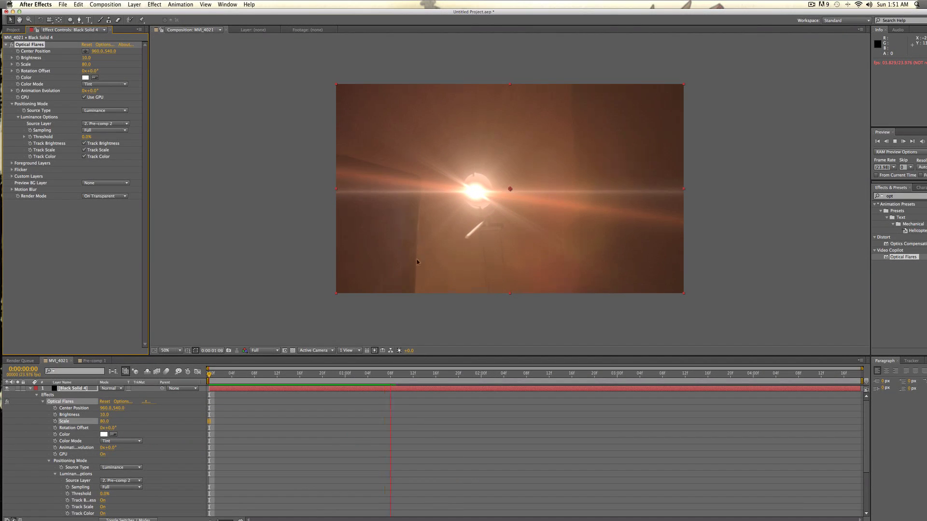
pyautogui.press('space')
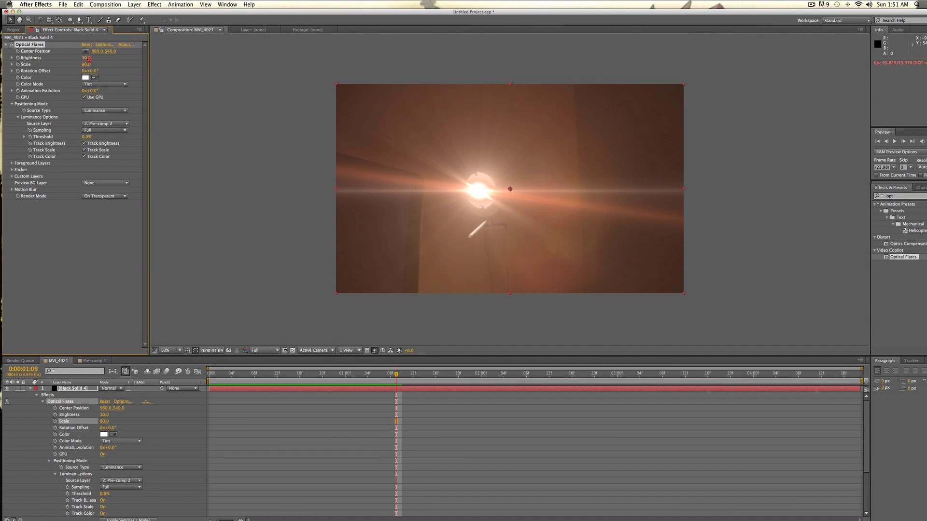
# - Adjust the flare's brightness to 15 and its scale to 70
pyautogui.moveTo(89, 58)
pyautogui.mouseDown()
pyautogui.moveTo(104, 58)
pyautogui.moveTo(88, 59)
pyautogui.mouseUp()
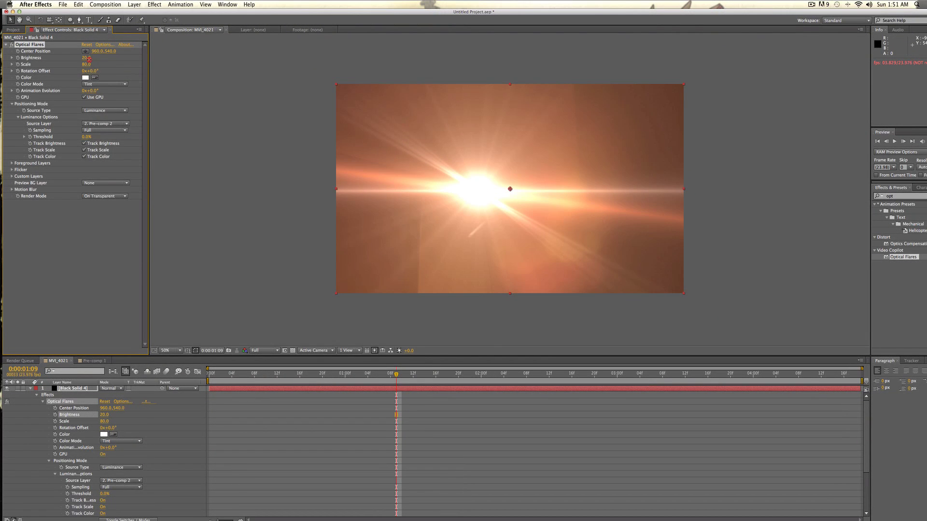
pyautogui.click(88, 58)
pyautogui.write('15')
pyautogui.press('Return')
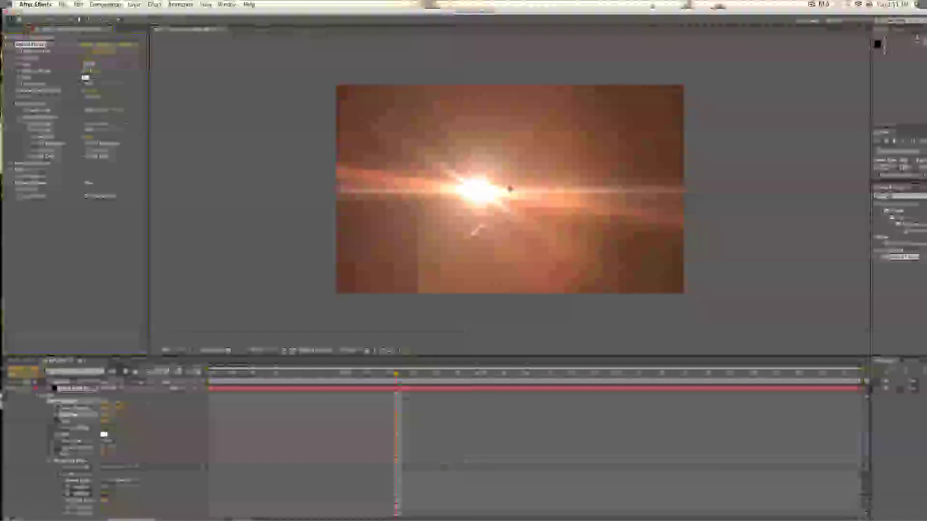
pyautogui.click(86, 64)
pyautogui.write('70')
pyautogui.press('Return')
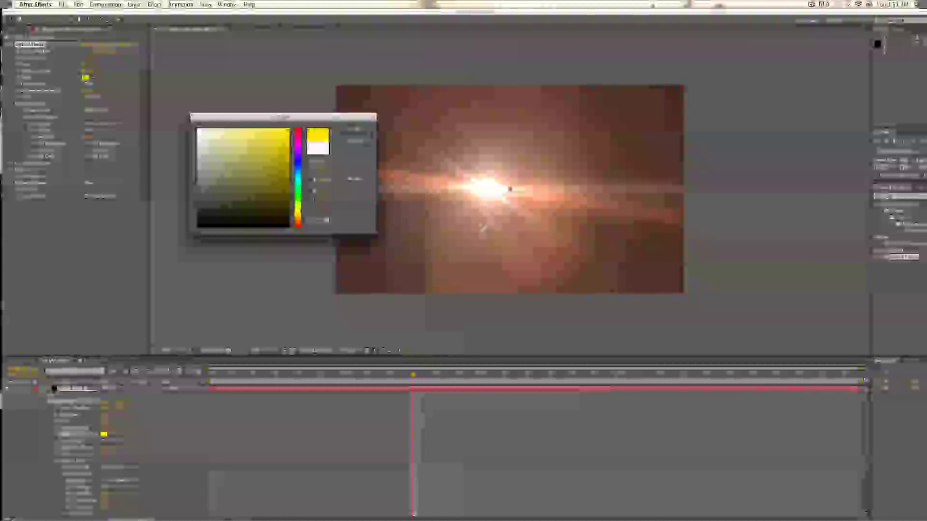
# - Set the flare's color to golden yellow, FFD800
pyautogui.moveTo(303, 212); pyautogui.dragTo(304, 211)
pyautogui.click(355, 130)
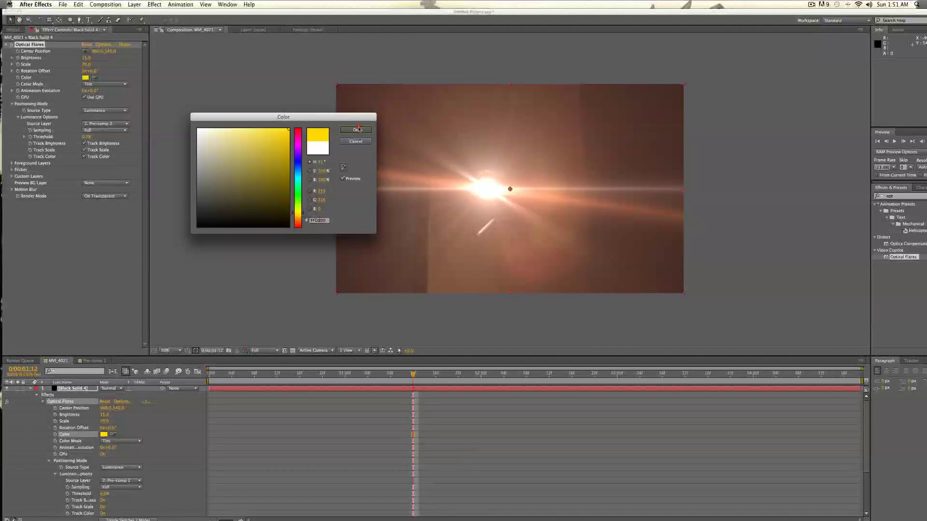
# - Play back the composition to check the golden flare, and expand the flare's Motion Blur and Samples settings
pyautogui.press('space')
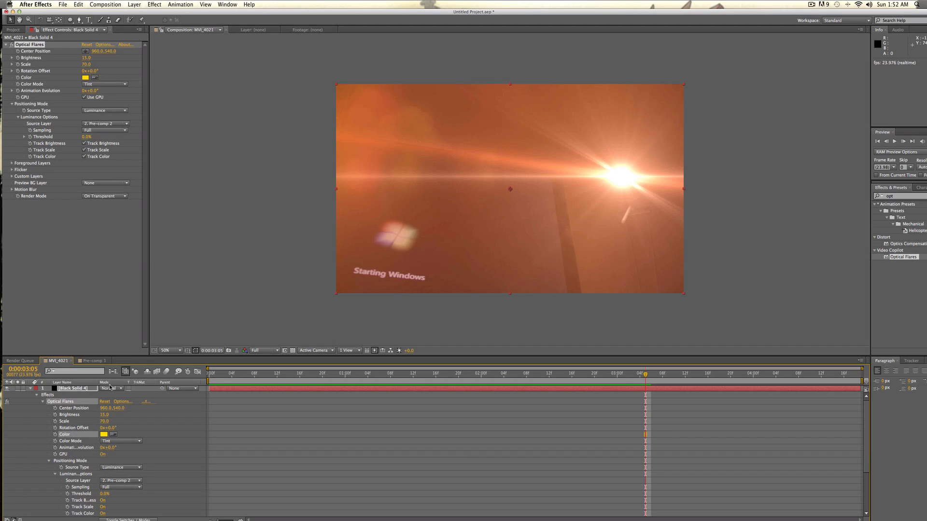
pyautogui.click(12, 190)
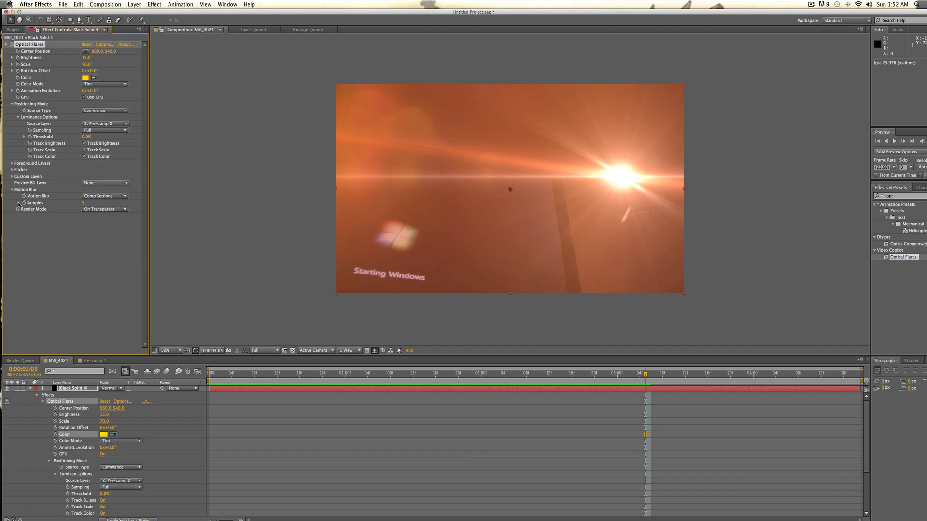
pyautogui.click(18, 204)
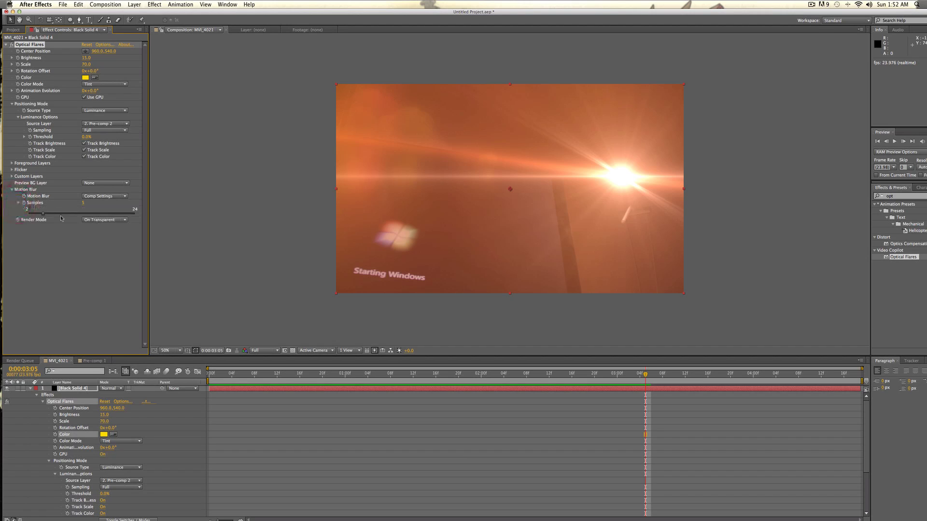
# - Enable motion blur for the composition and for the Pre-comp 2 and Black Solid 4 layers
pyautogui.click(167, 372)
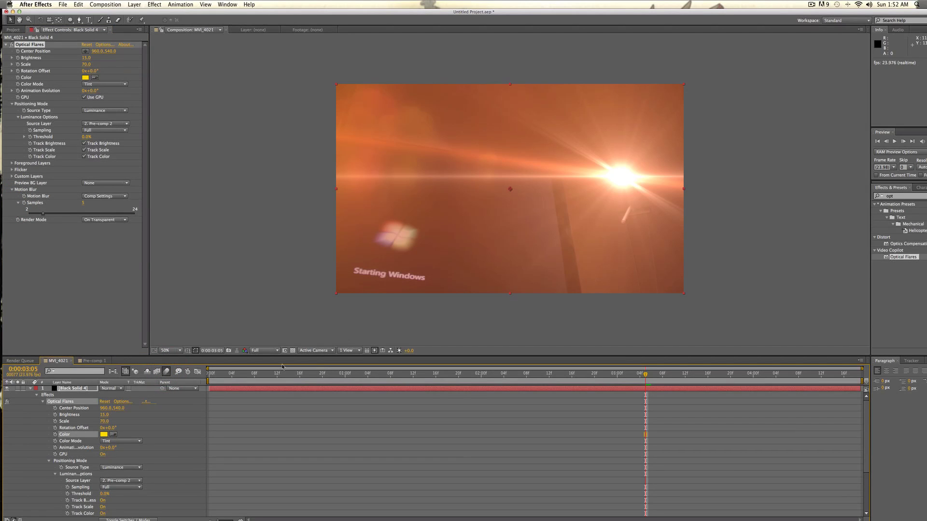
pyautogui.scroll(-5, 145, 459)
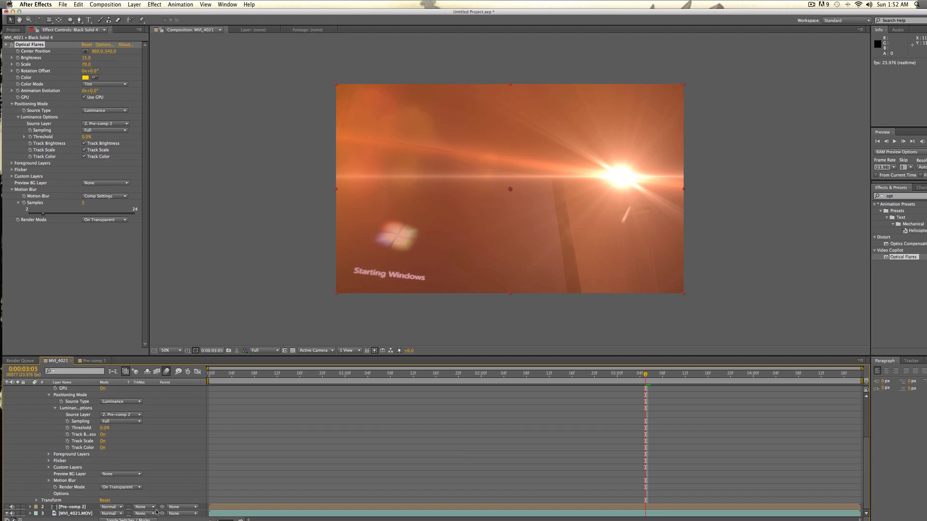
pyautogui.click(145, 520)
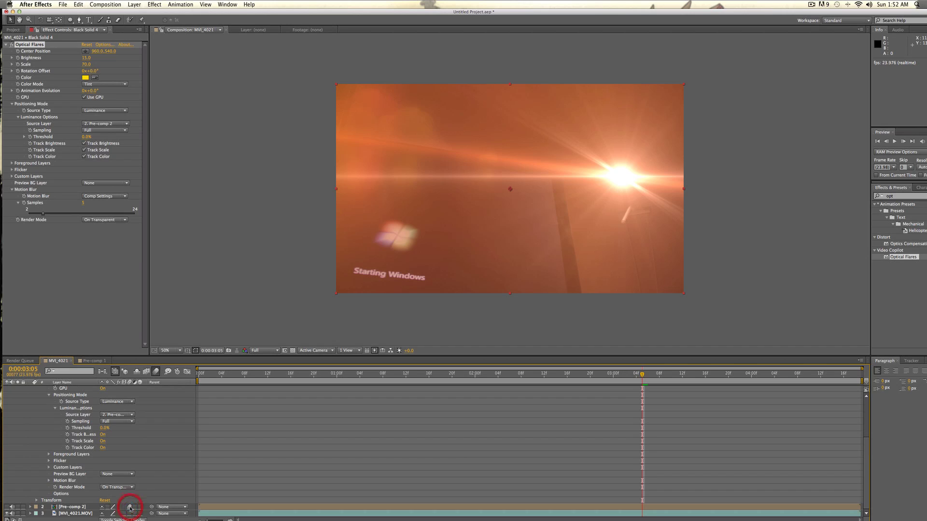
pyautogui.scroll(5, 130, 441)
pyautogui.click(129, 389)
# - Render a RAM preview of the motion-blurred flare at the current time and again from the start of the composition
pyautogui.press('KP_0')
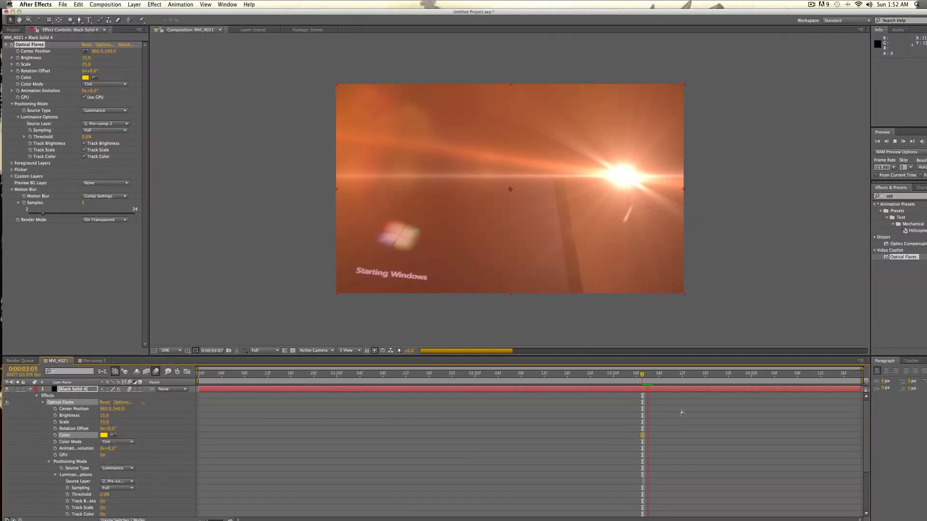
pyautogui.moveTo(653, 374); pyautogui.dragTo(414, 402)
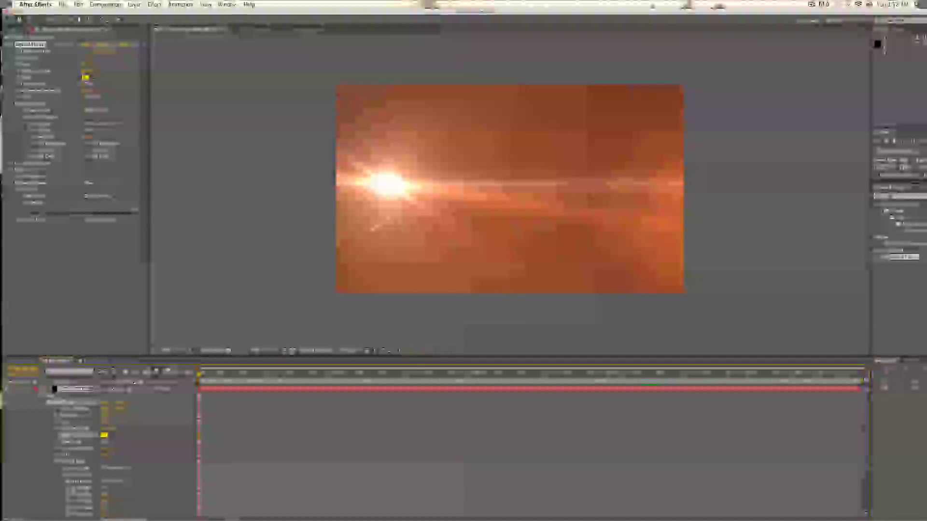
pyautogui.press('KP_0')
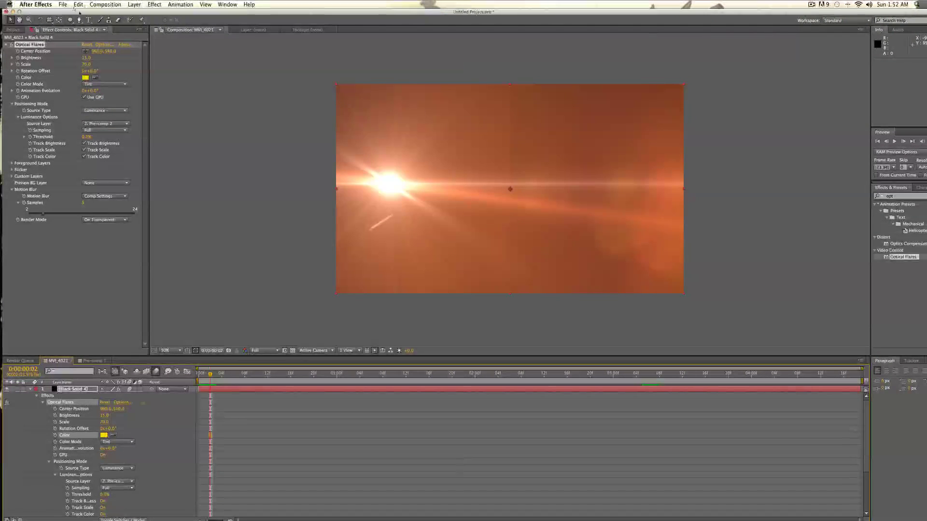
# - Open the flare's Optical Flares options and examine the presets in the Custom Objects folder
pyautogui.click(103, 44)
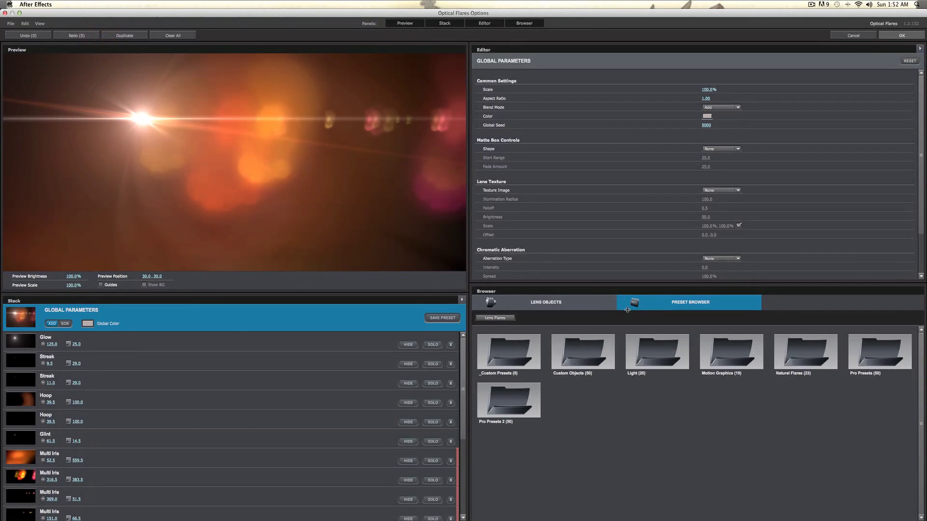
pyautogui.click(568, 358)
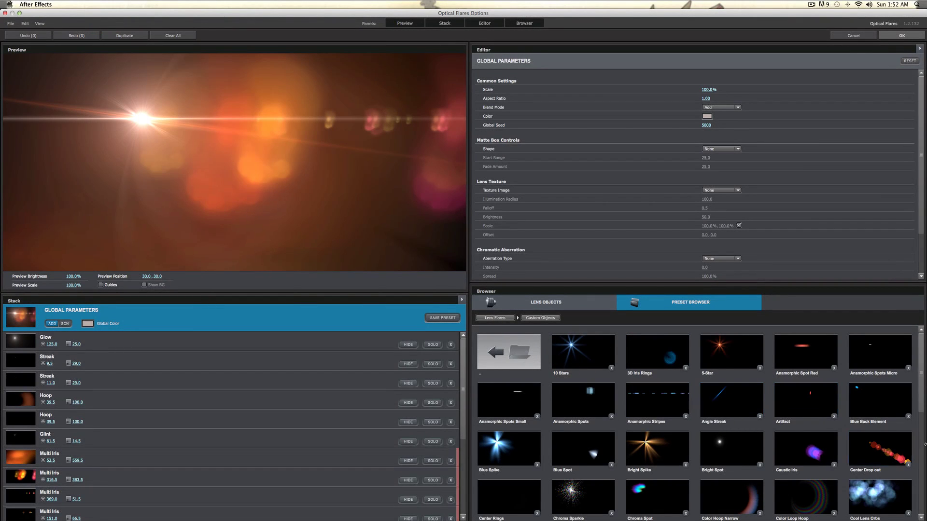
pyautogui.scroll(-5, 695, 420)
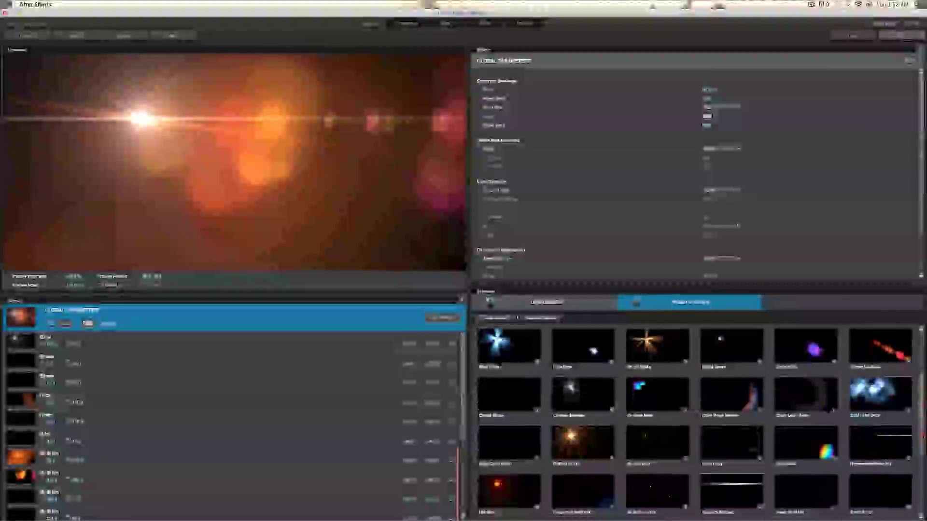
pyautogui.scroll(-5, 695, 419)
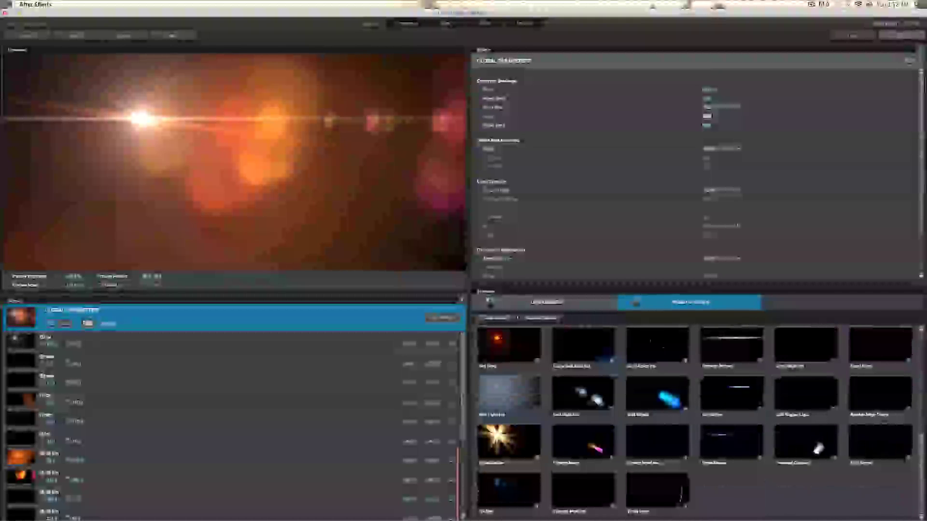
pyautogui.scroll(3, 695, 420)
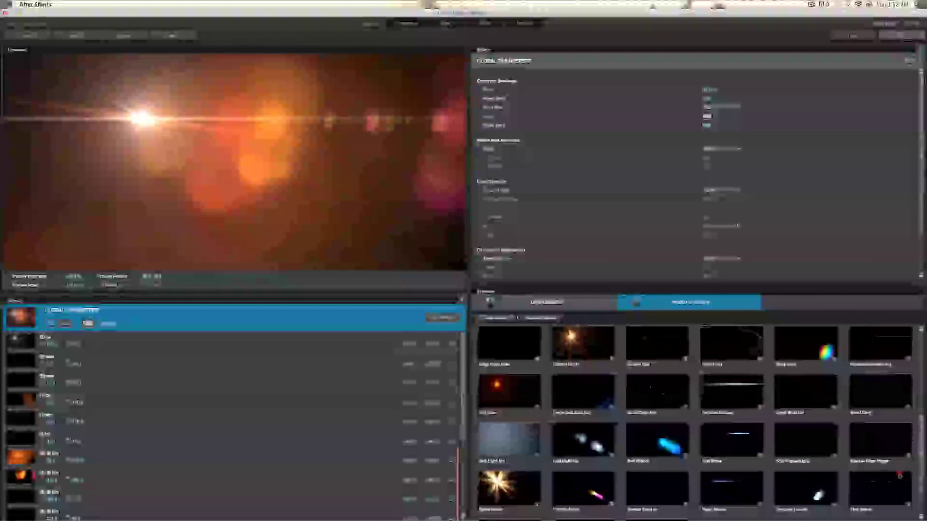
pyautogui.scroll(5, 900, 477)
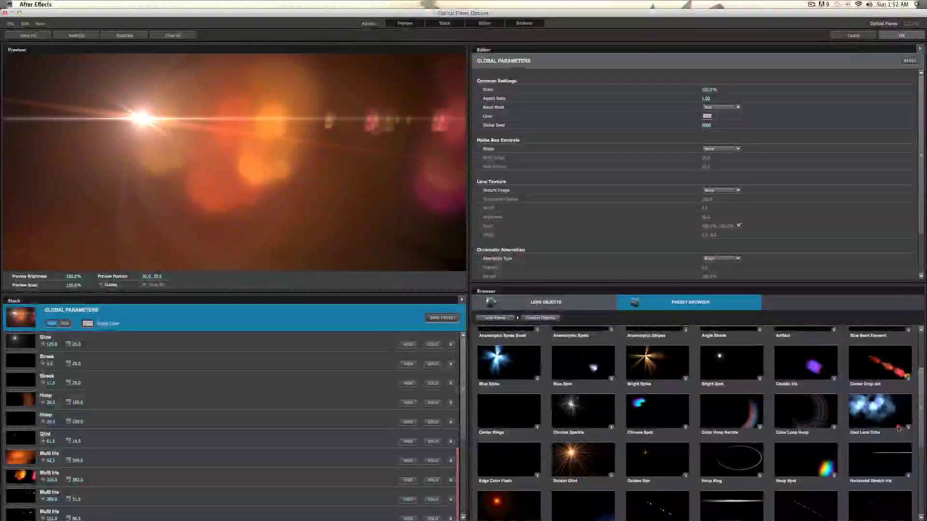
pyautogui.scroll(3, 896, 428)
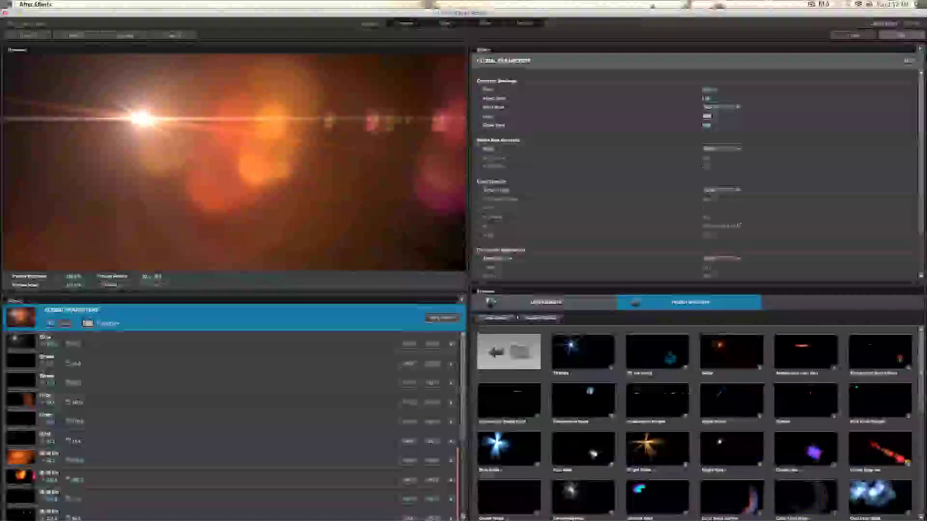
pyautogui.scroll(-10, 899, 359)
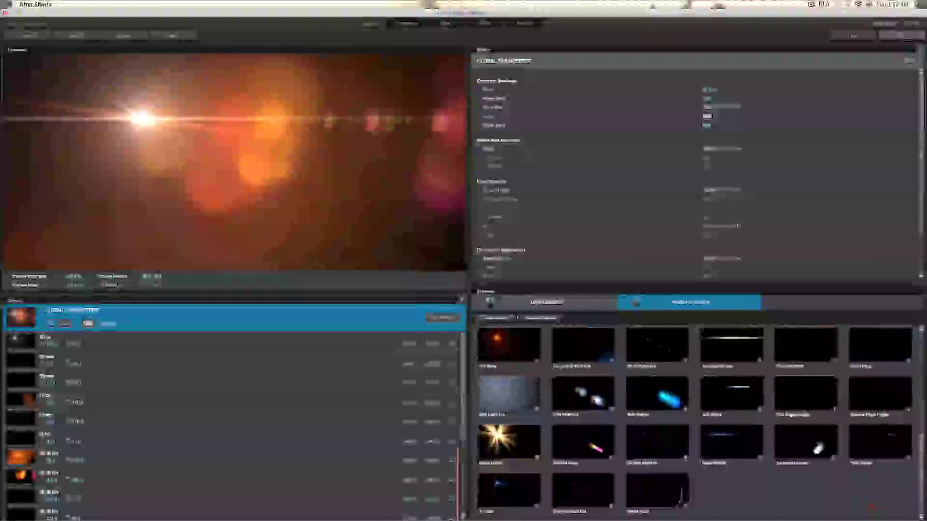
pyautogui.scroll(10, 695, 420)
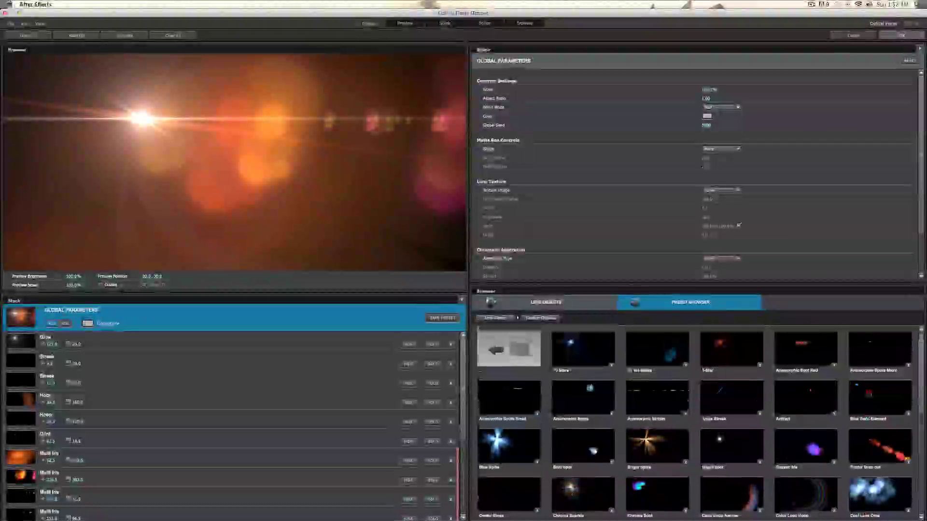